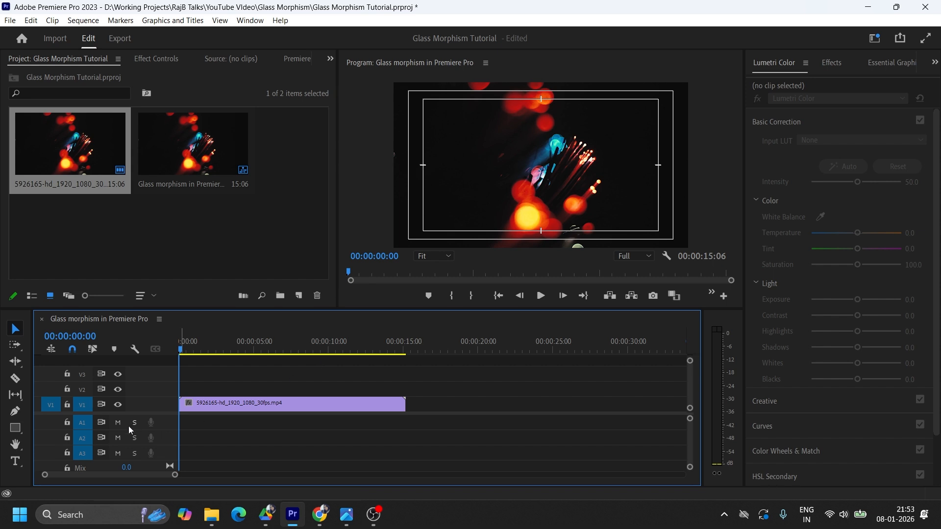
Draw a rectangle about 1420 × 648 px over the center of the video frame with the Rectangle tool
left_click(14, 428)
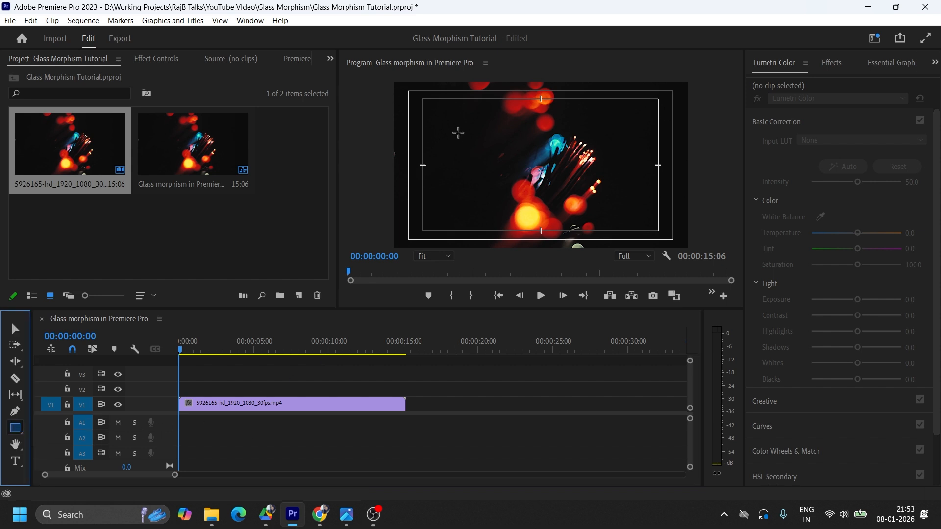
left_click_drag(432, 118, 650, 218)
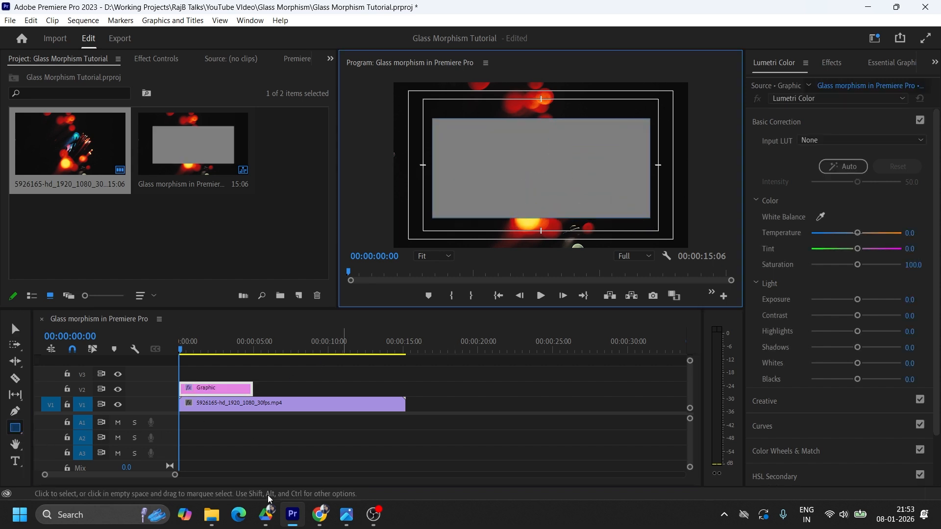
left_click(15, 328)
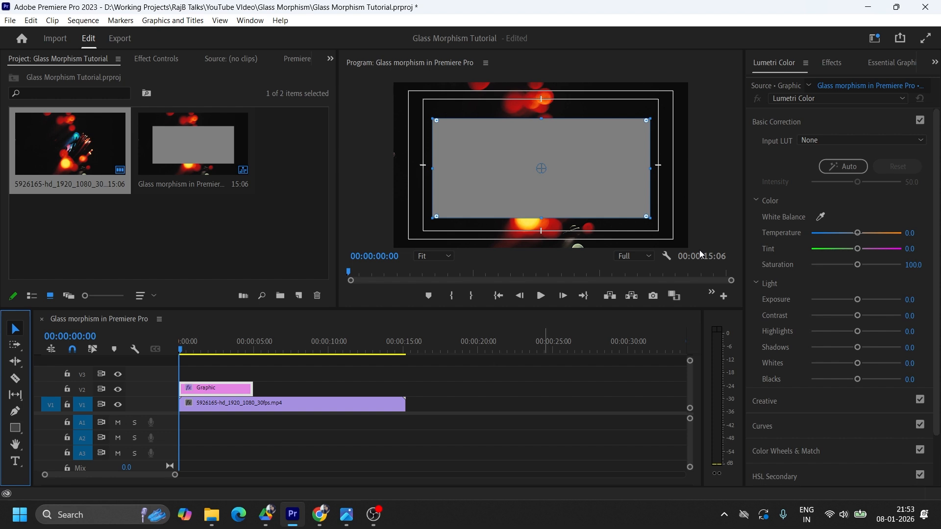
Set the rectangle's corner radius to 25
left_click(884, 64)
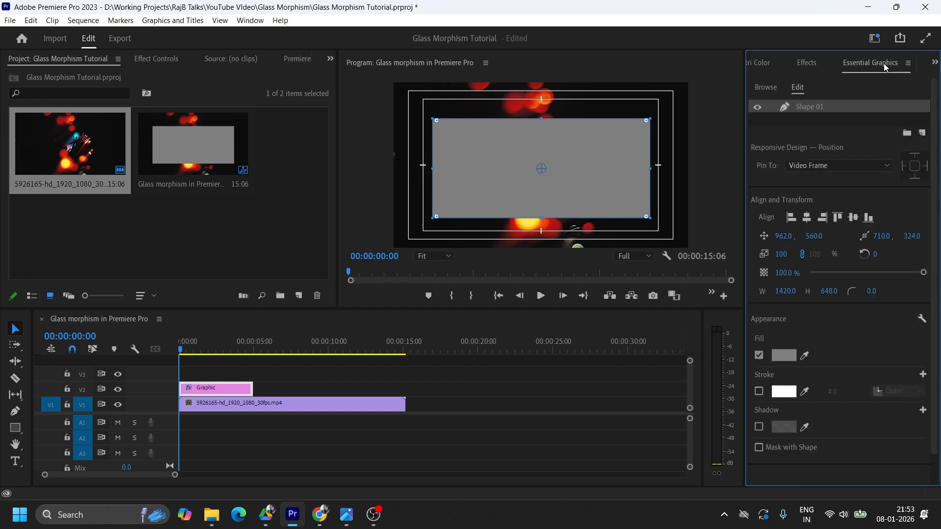
left_click_drag(871, 291, 889, 246)
type("25")
key("Return")
Round the rectangle's corners to a radius of 49 using its on-canvas corner handle
left_click(447, 257)
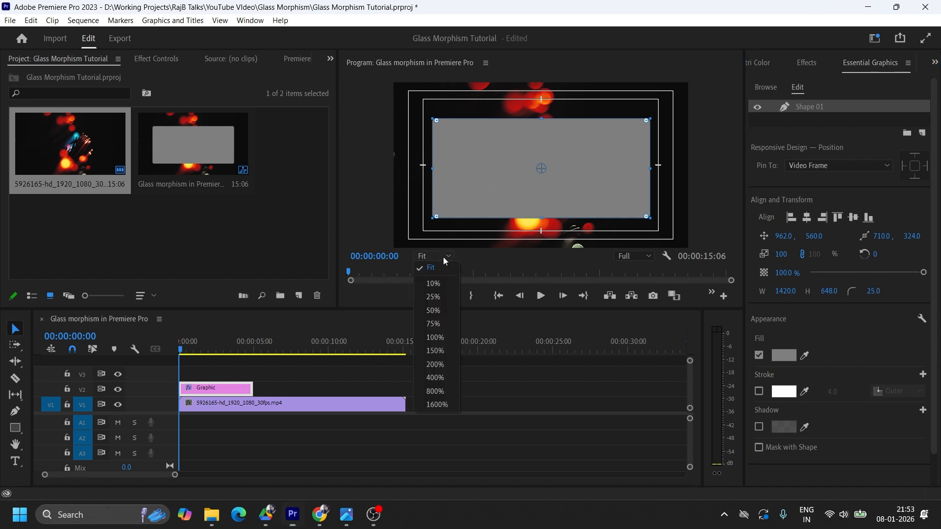
left_click(434, 311)
left_click_drag(484, 245, 448, 211)
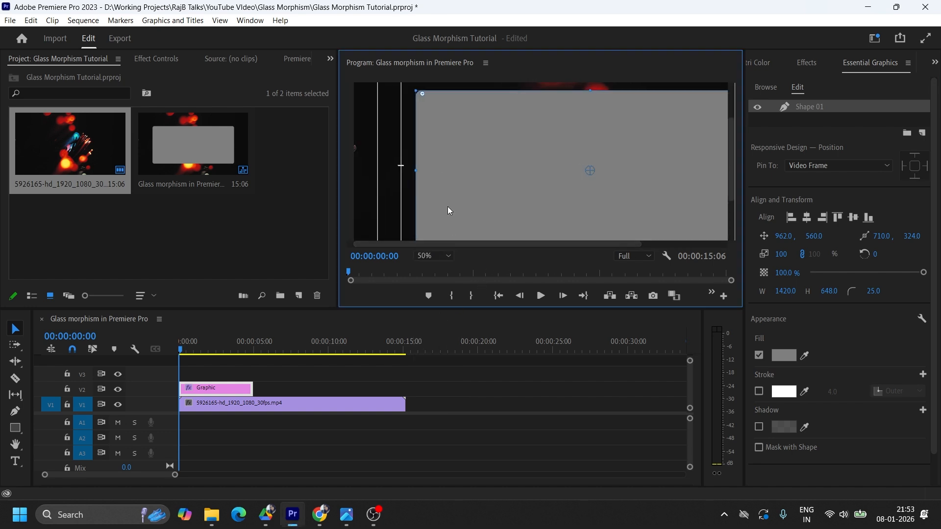
left_click_drag(422, 93, 425, 96)
key("ctrl+z")
left_click_drag(423, 94, 425, 96)
left_click(433, 256)
left_click(431, 276)
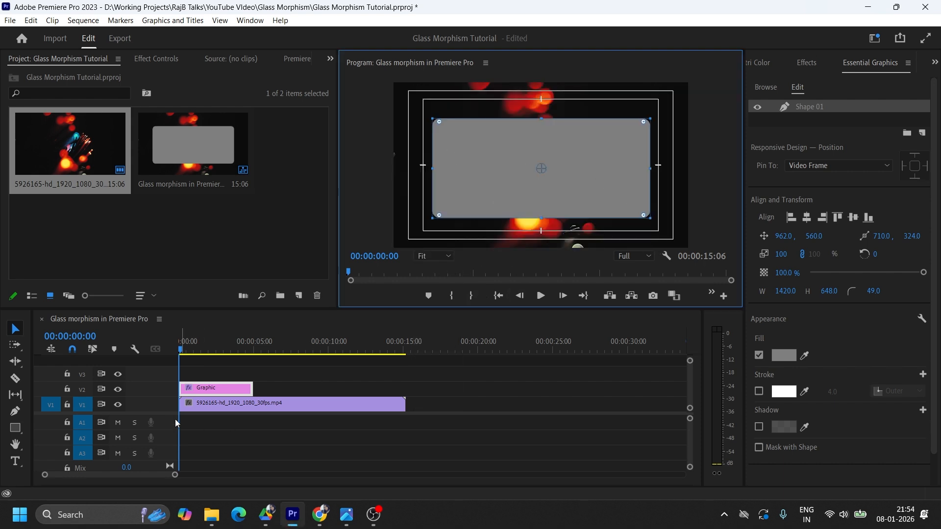
Extend the graphic clip to the end of the video clip and add a Vector Motion scale keyframe at 00:00:00:10
left_click_drag(252, 388, 405, 388)
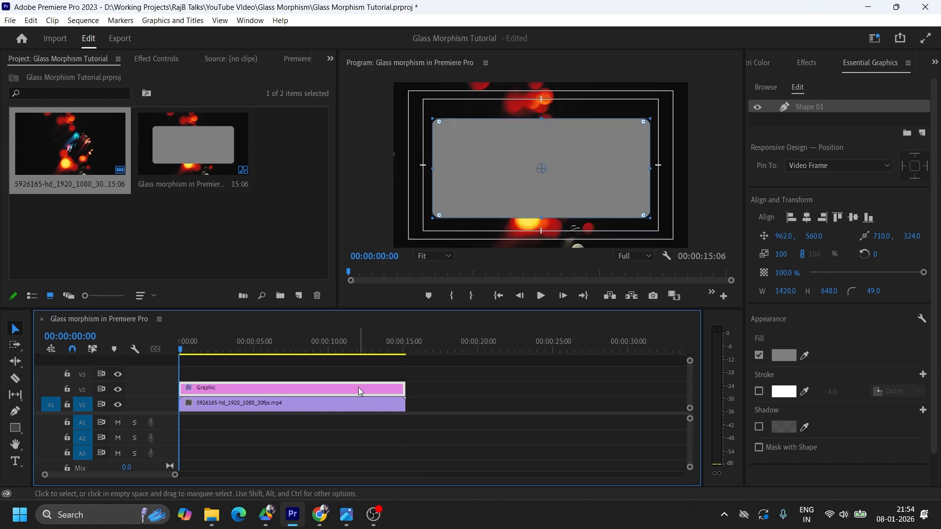
left_click_drag(175, 475, 145, 475)
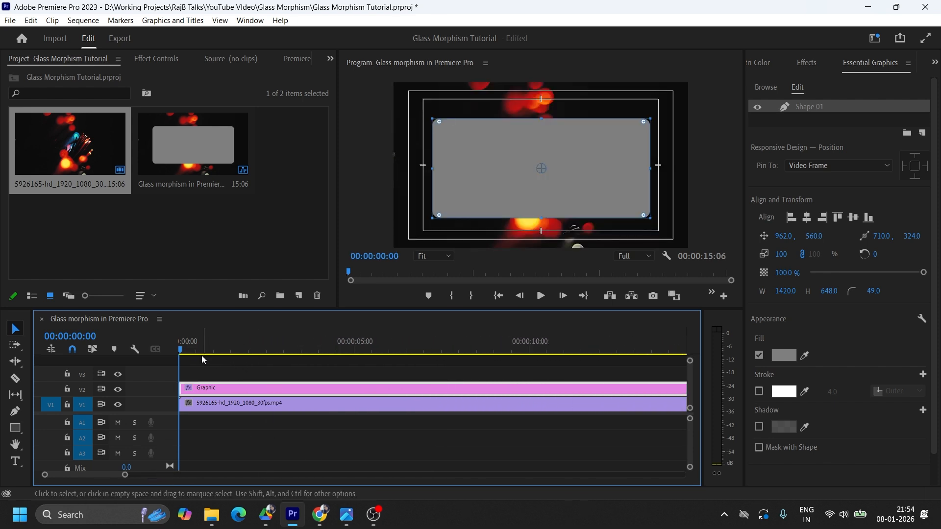
left_click(189, 348)
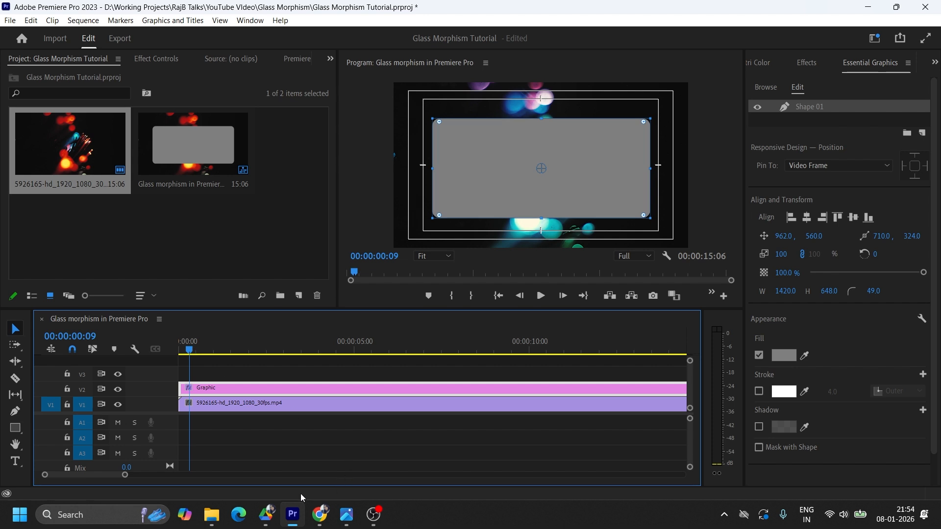
left_click_drag(125, 474, 90, 474)
left_click(210, 350)
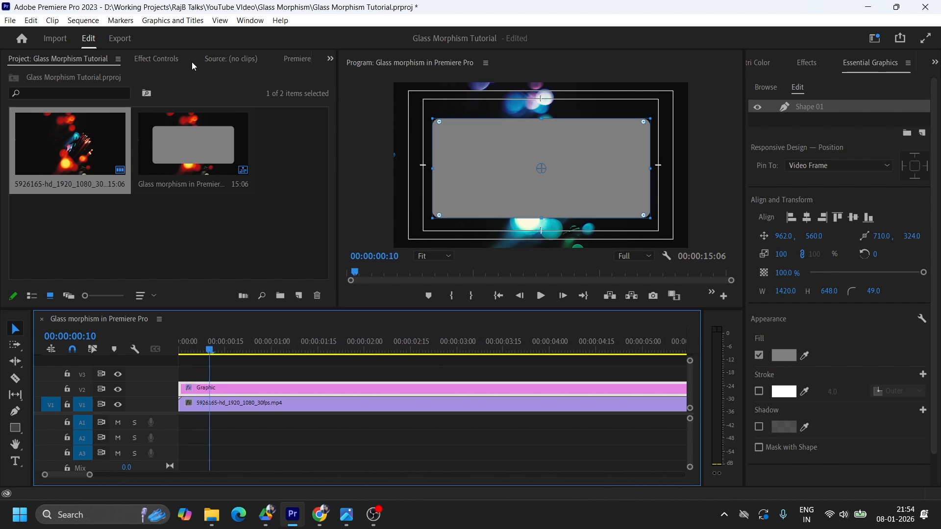
left_click(173, 60)
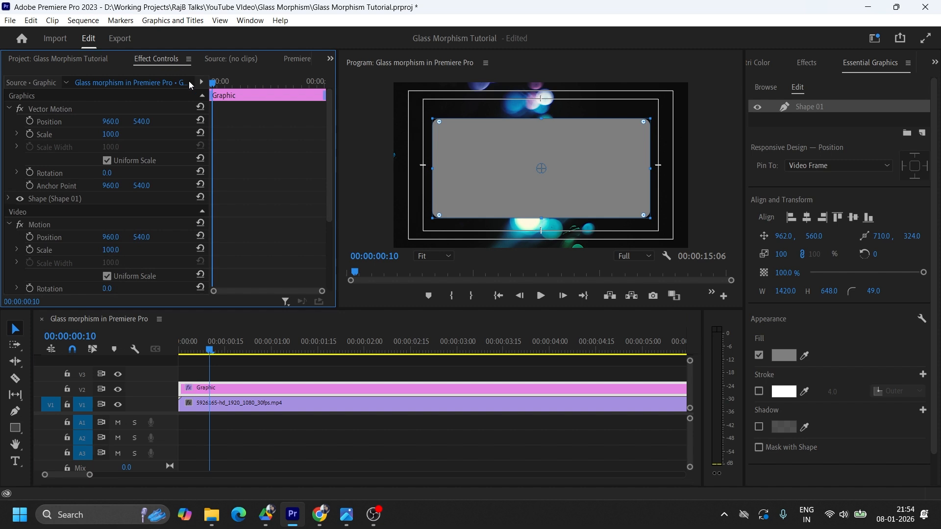
left_click(31, 133)
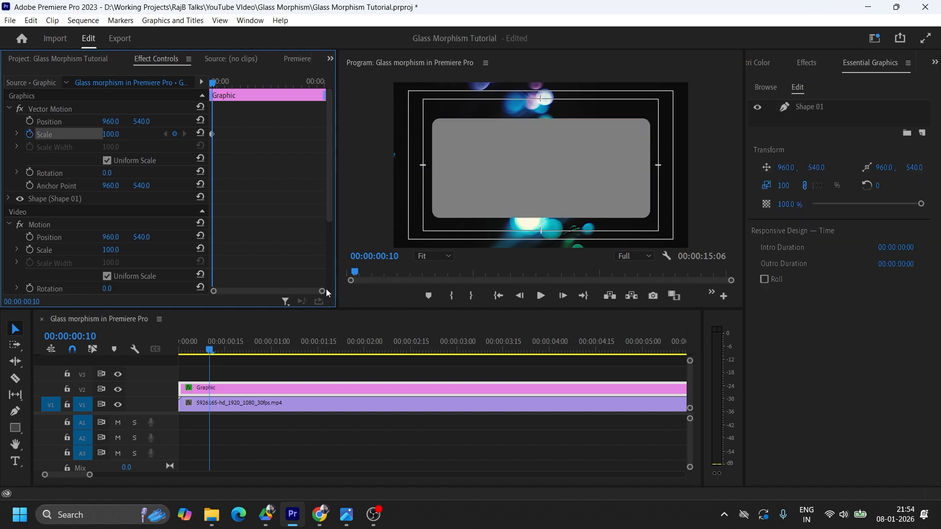
Keyframe the graphic's Vector Motion scale at 0 on the first frame, 00:00:00:00
left_click_drag(322, 291, 241, 291)
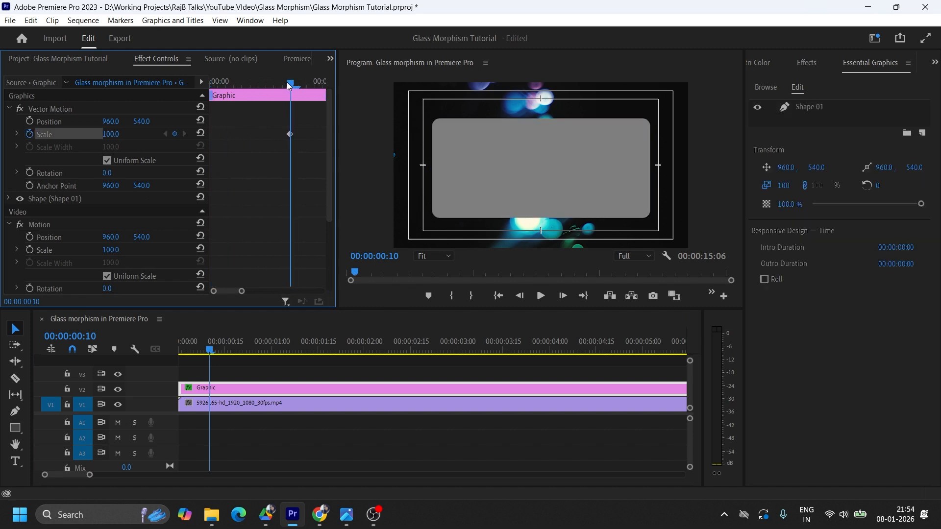
left_click_drag(290, 85, 203, 84)
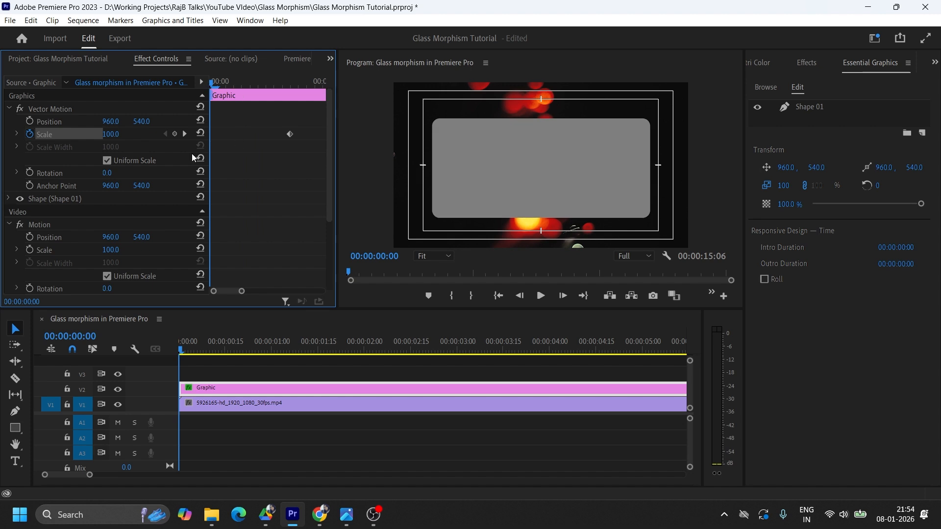
left_click_drag(110, 138, 96, 138)
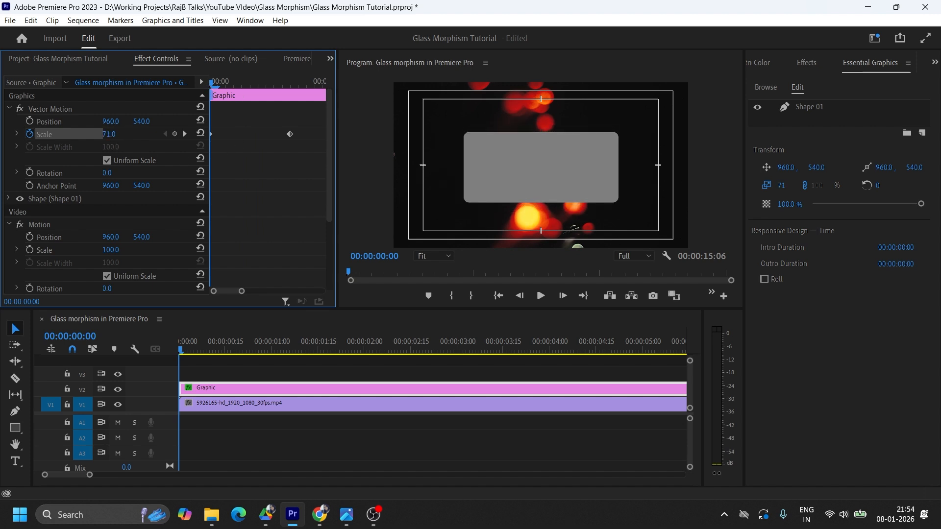
left_click(120, 130)
type("0")
key("Return")
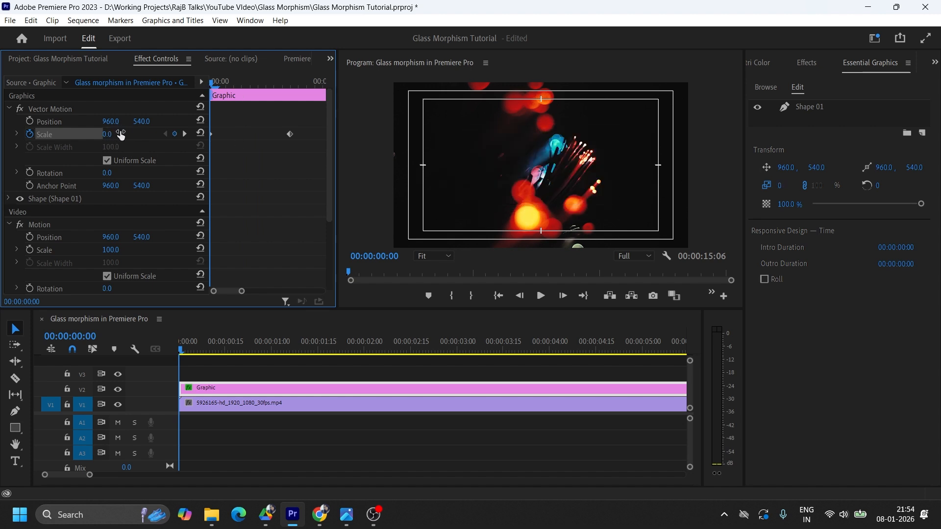
Apply Ease In to the second scale keyframe and Ease Out to the first one
left_click_drag(180, 350, 217, 352)
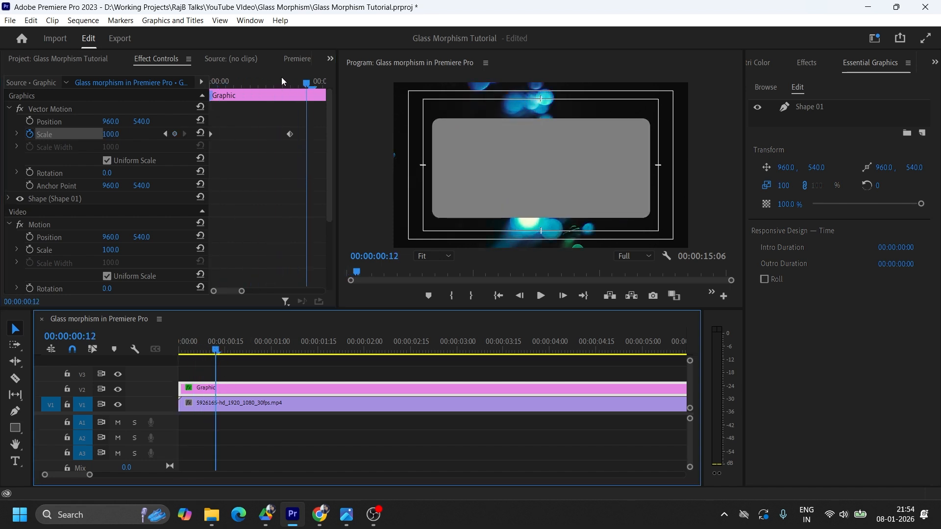
right_click(289, 133)
left_click(374, 303)
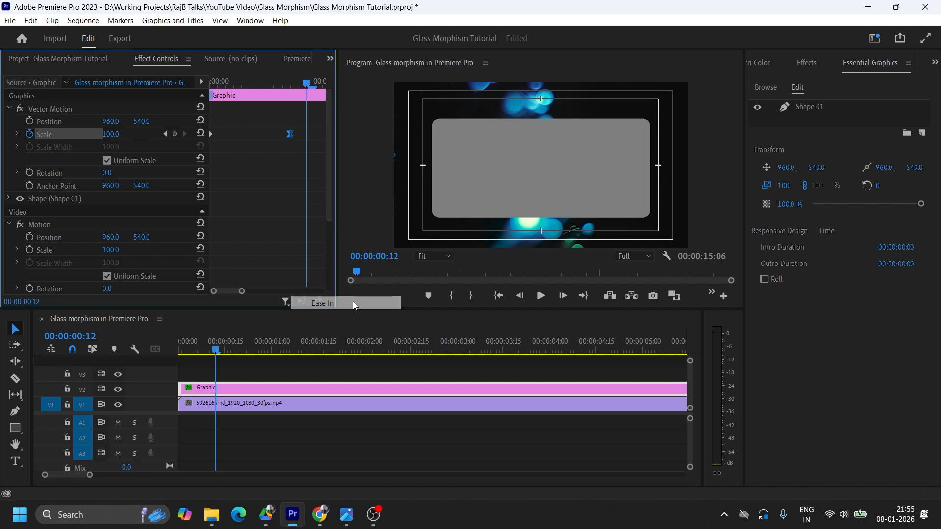
right_click(211, 134)
left_click(260, 318)
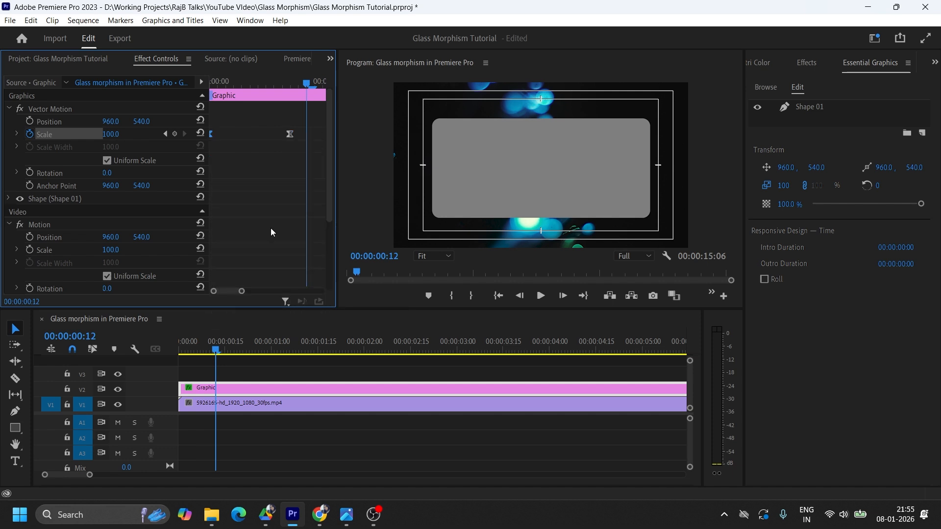
Reshape the scale velocity curve for a fast start and a longer ease into the second keyframe, and preview the animation
left_click(14, 133)
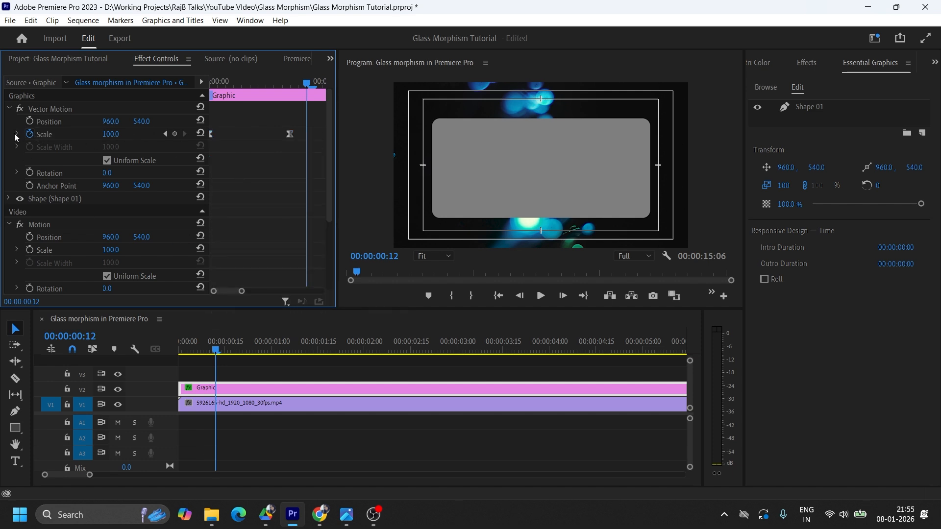
left_click(16, 134)
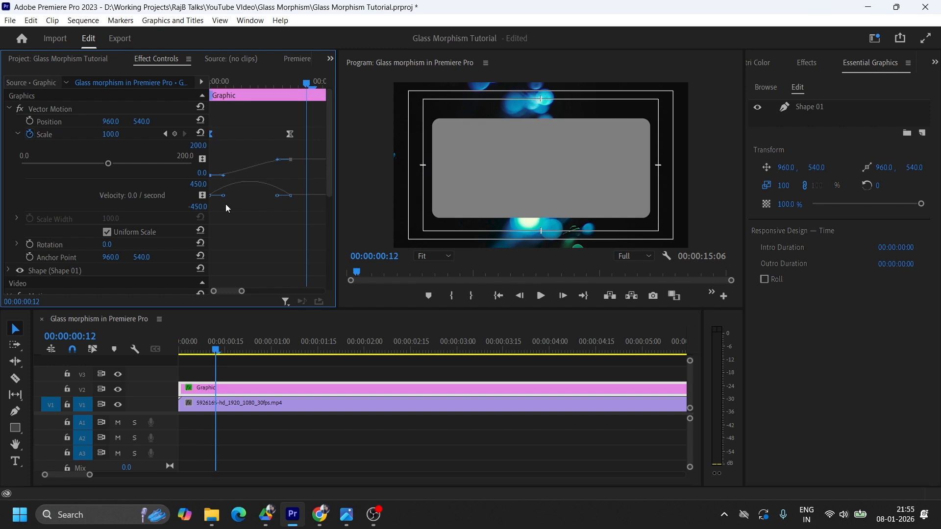
left_click_drag(223, 196, 205, 200)
left_click(291, 134)
left_click_drag(278, 196, 264, 196)
left_click_drag(217, 345, 183, 345)
key("space")
key("space")
left_click_drag(259, 340, 157, 350)
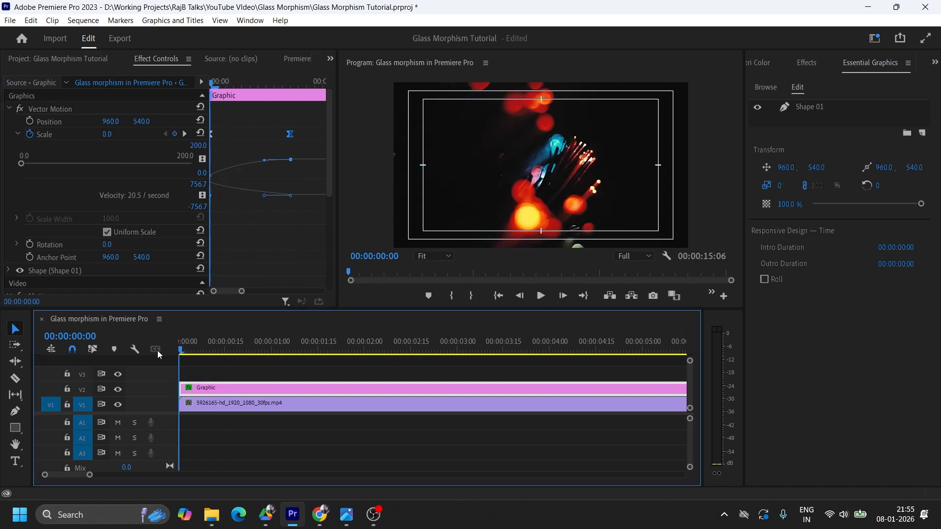
key("space")
key("space")
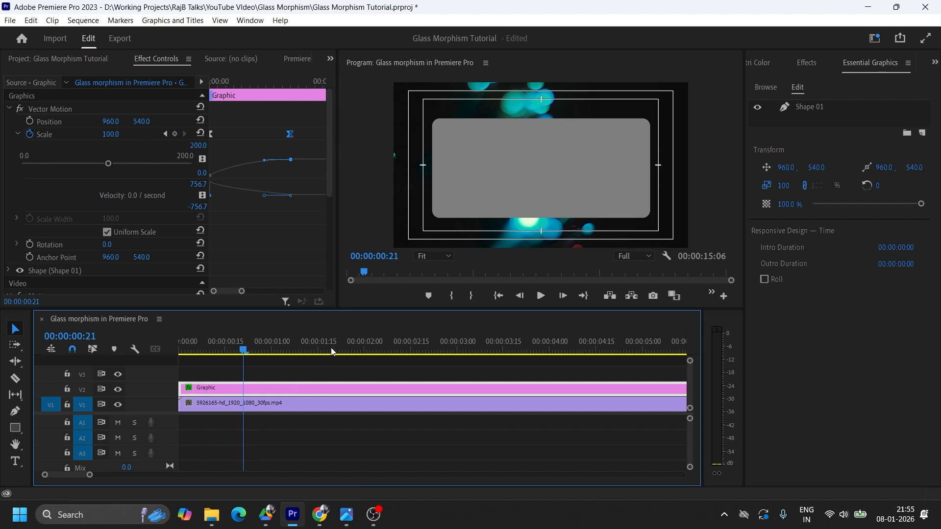
Turn the graphic clip into an adjustment layer and apply the Gaussian Blur video effect to it
right_click(289, 388)
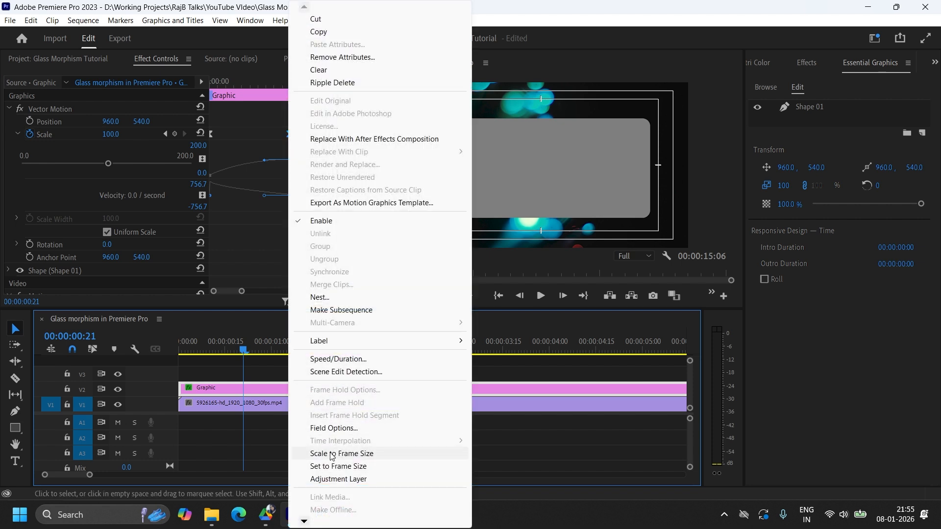
left_click(330, 482)
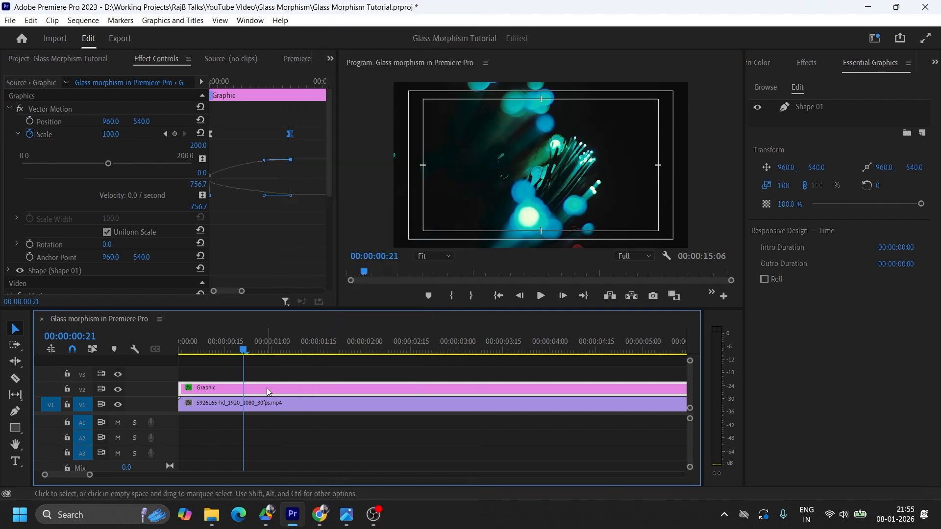
left_click(807, 62)
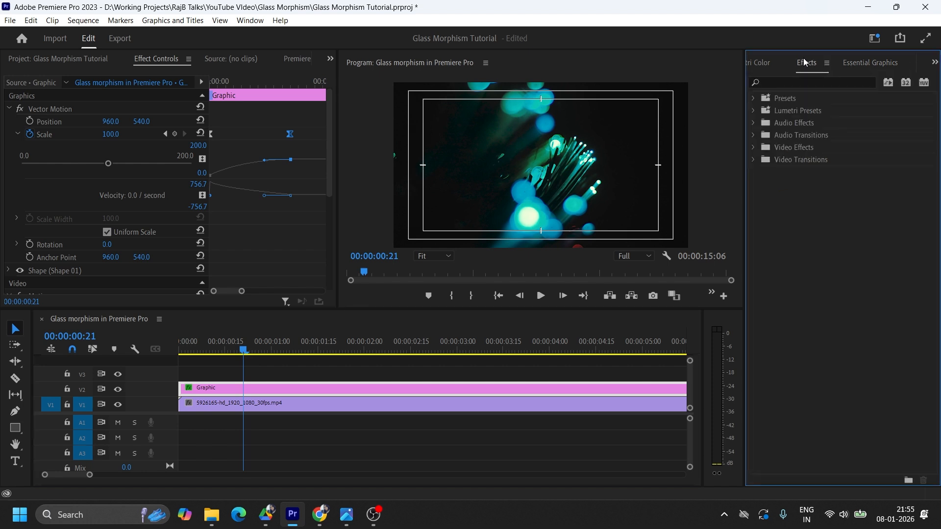
left_click(793, 81)
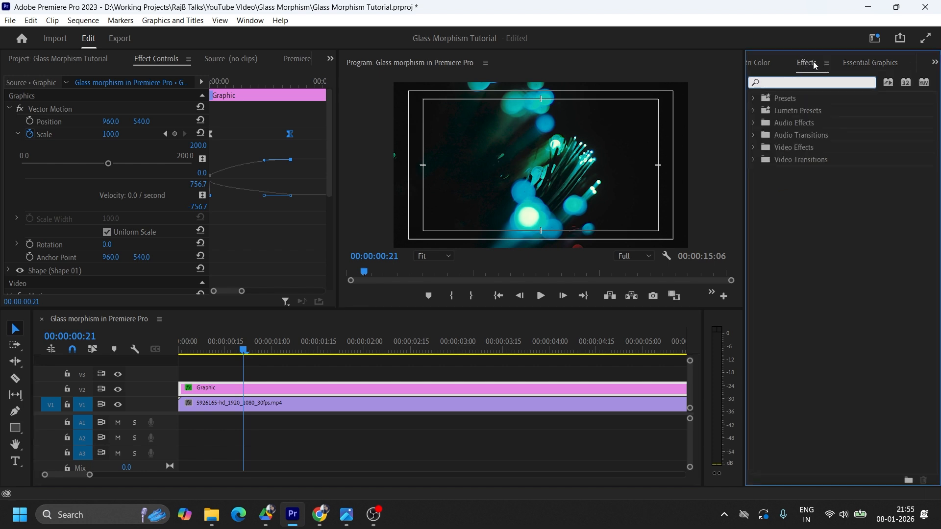
type("g")
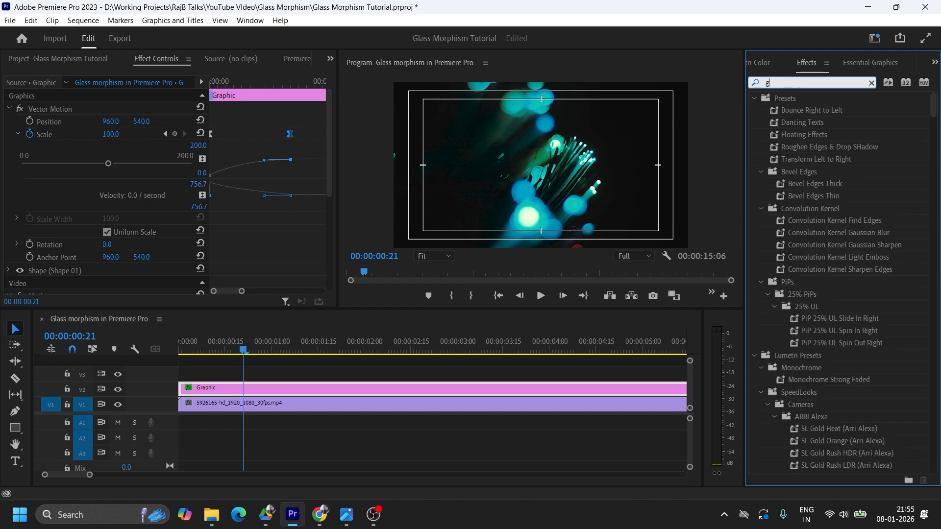
type("aussi")
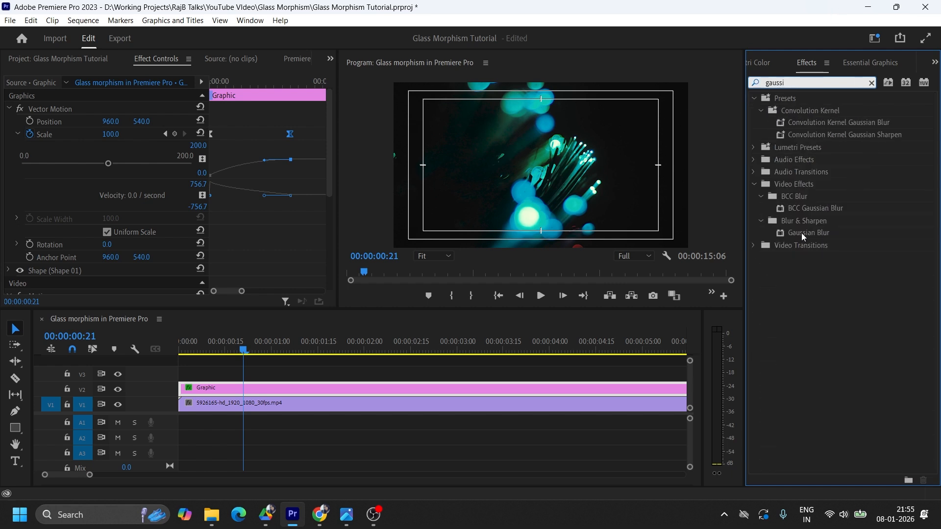
left_click_drag(804, 234, 276, 388)
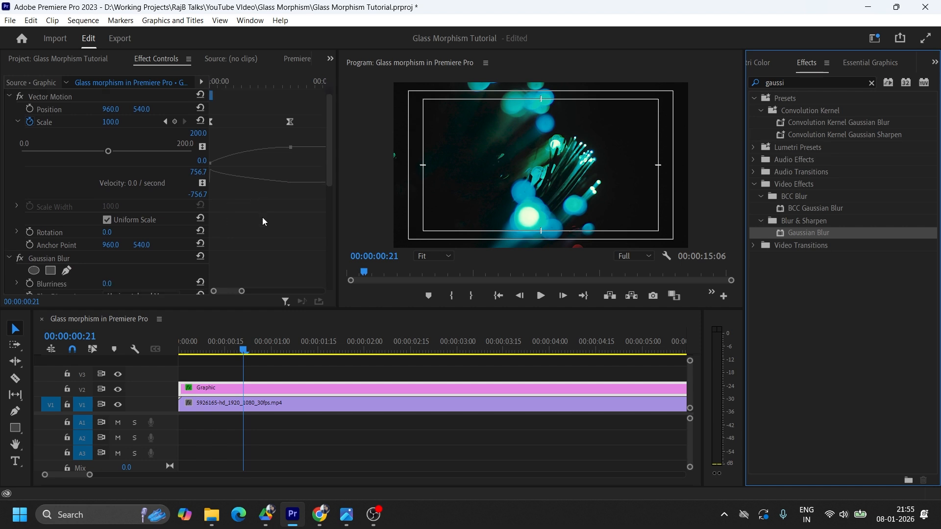
Set the Gaussian Blur's blurriness on the graphic clip to 120
scroll(262, 216, "down", 4)
scroll(244, 221, "down", 2)
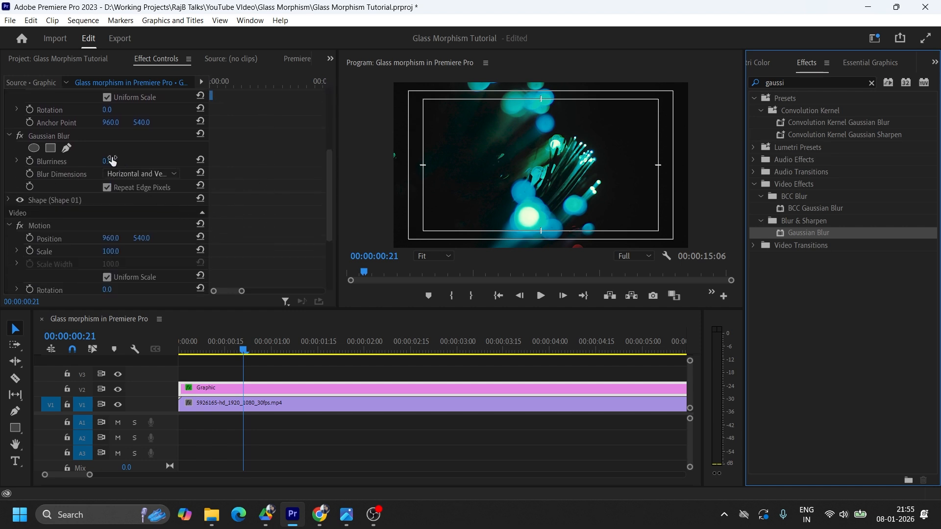
left_click_drag(112, 161, 166, 162)
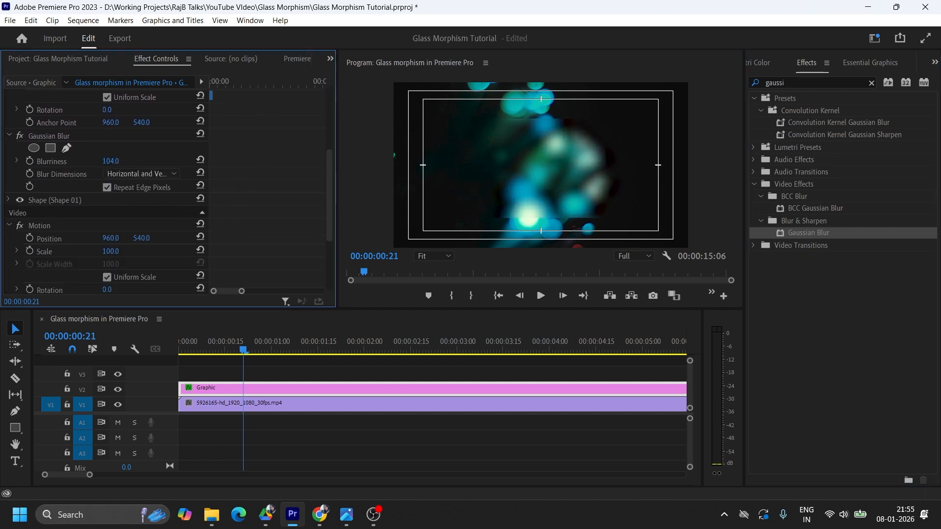
left_click(117, 161)
type("120")
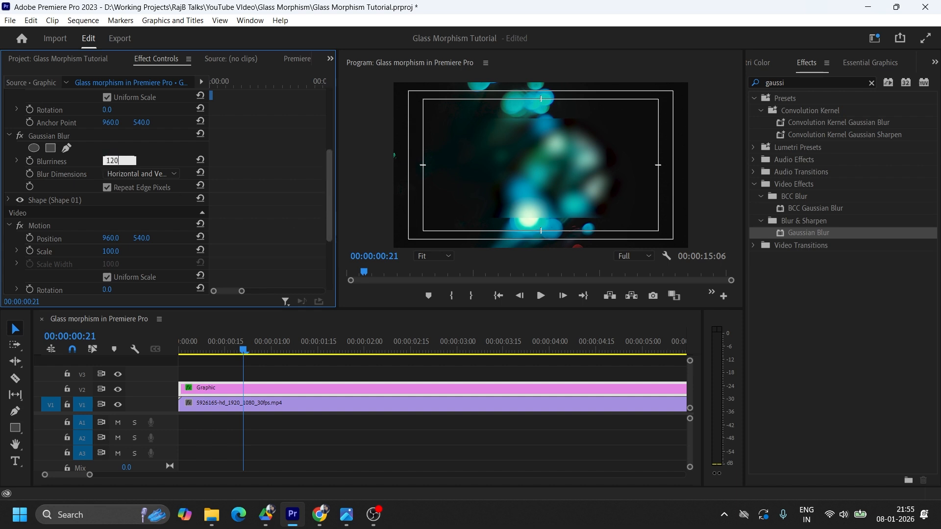
key("Return")
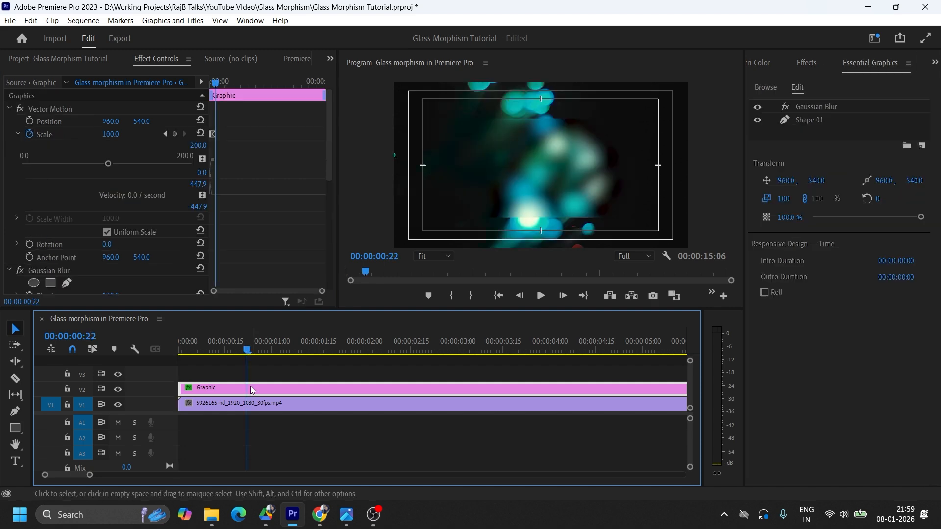
Duplicate the graphic clip onto track V3 and strip the adjustment layer setting and Gaussian Blur from the copy
left_click_drag(251, 386, 260, 372)
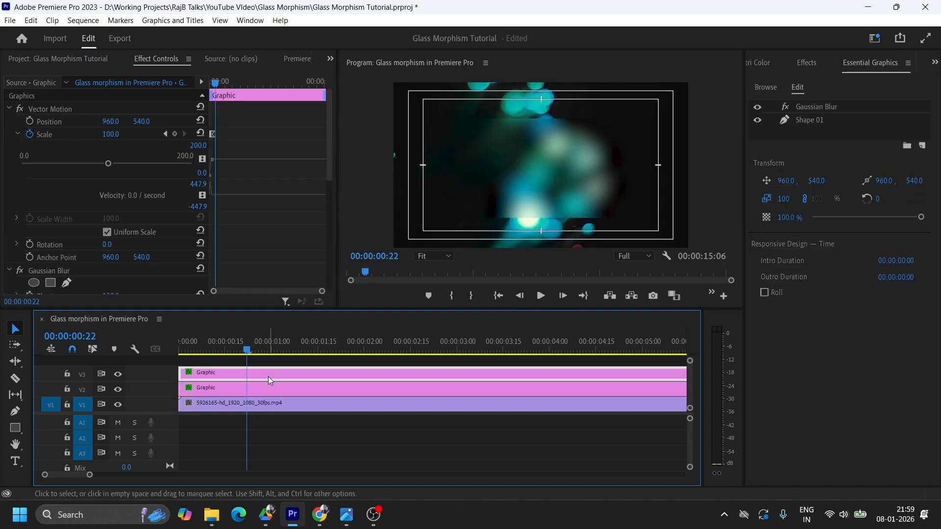
right_click(263, 378)
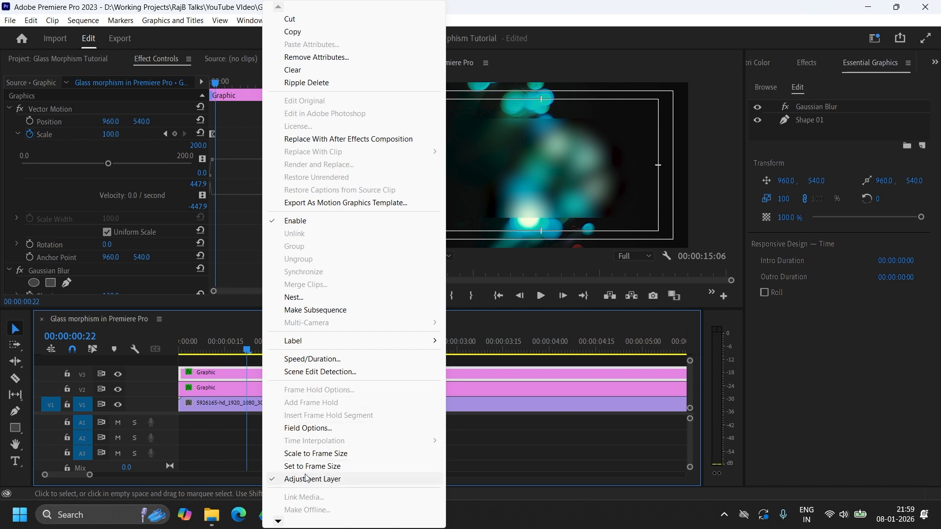
left_click(304, 480)
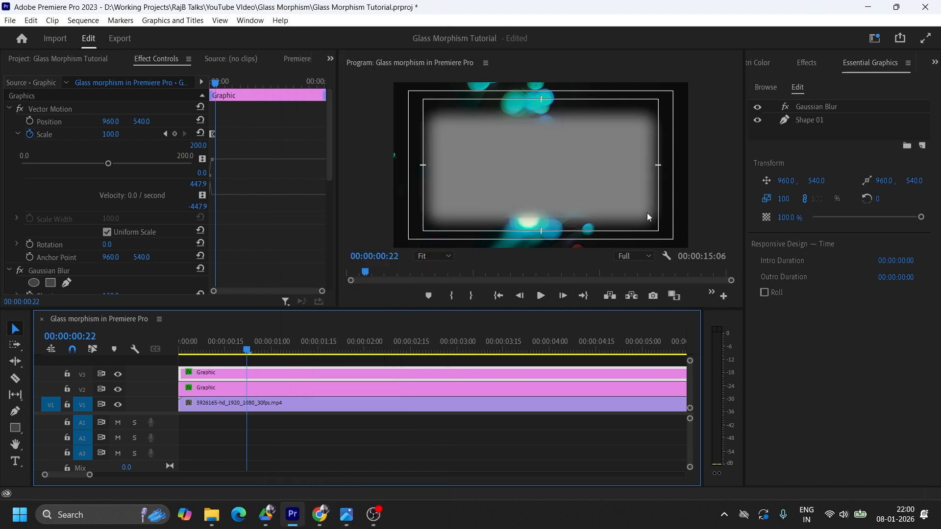
left_click(830, 108)
key("Delete")
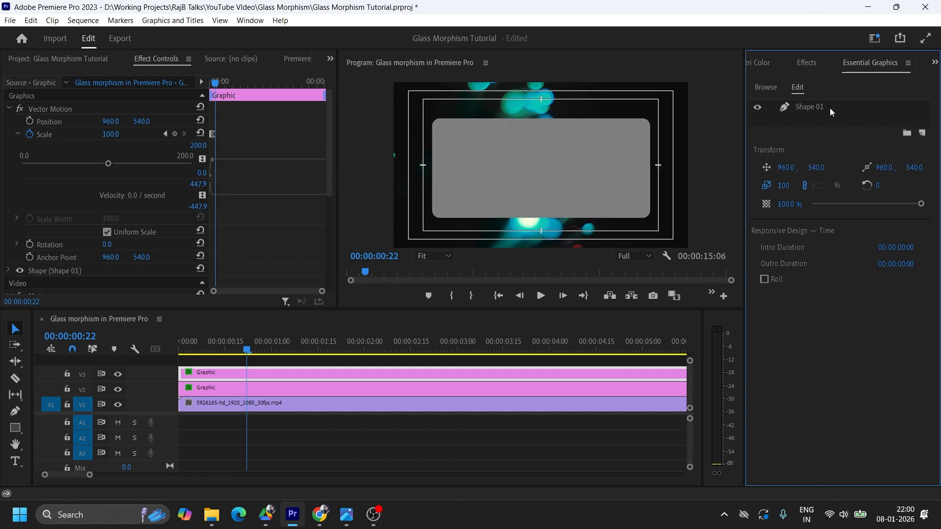
Change the fill colour of the V3 copy's rounded rectangle to dark grey 6D6D6D
left_click(527, 152)
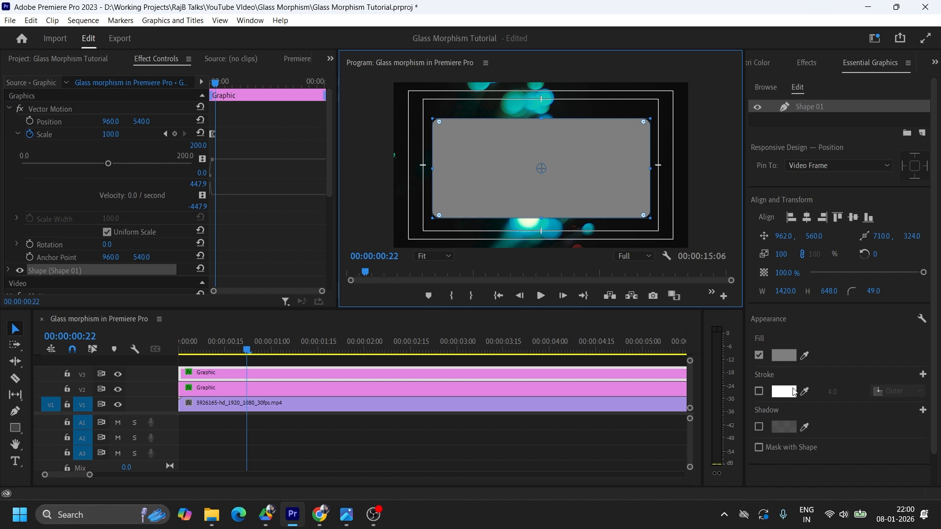
left_click(783, 356)
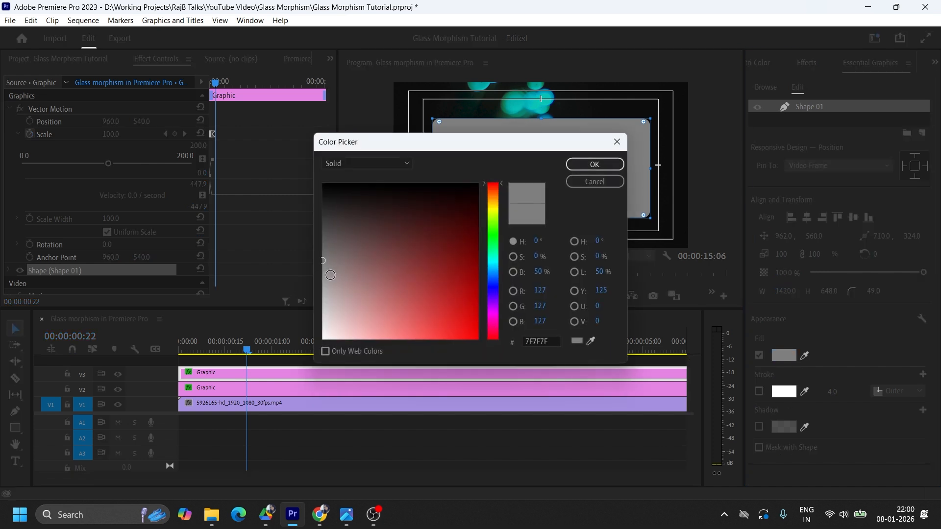
left_click(323, 248)
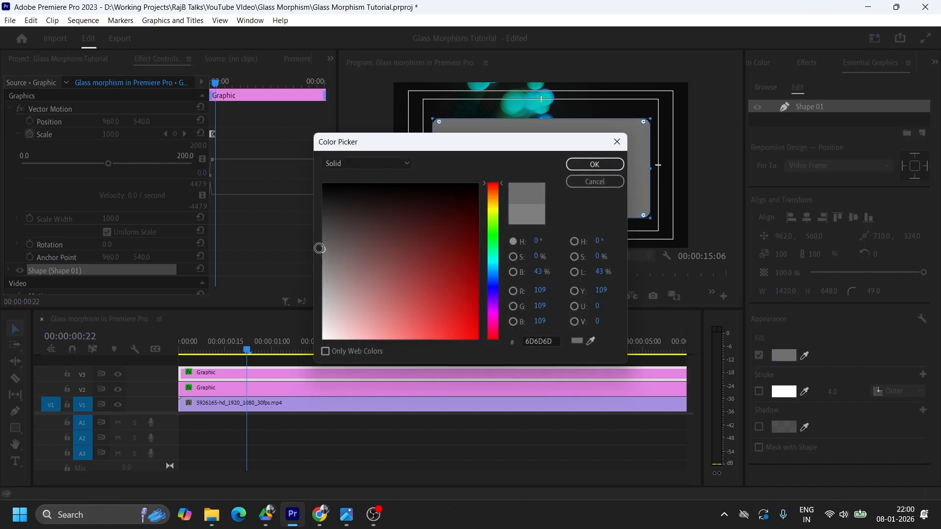
left_click(572, 167)
Set the opacity of the graphic clip on V3 to 5%
scroll(242, 254, "down", 4)
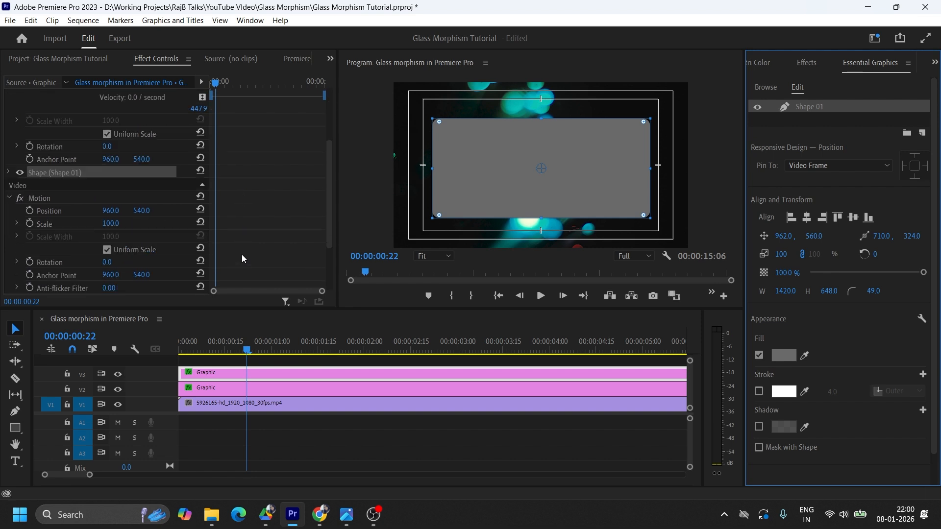
scroll(242, 254, "down", 2)
left_click(120, 277)
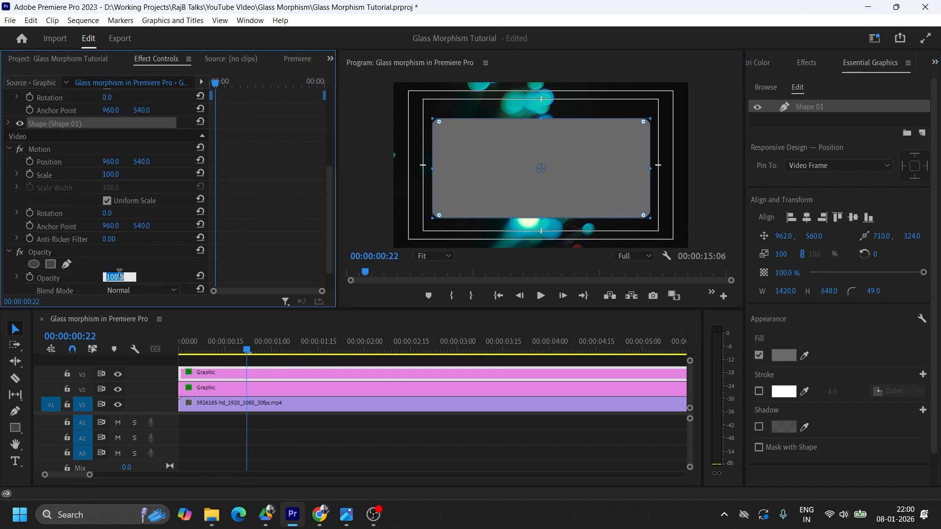
type("5")
key("Return")
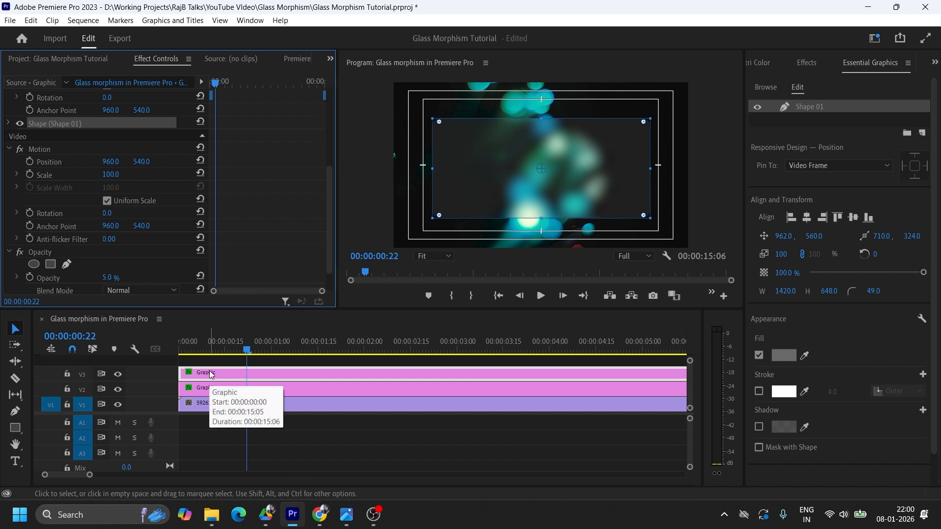
Duplicate the V3 graphic clip onto track V4 and set the copy's opacity to 100%
left_click_drag(213, 370, 222, 360)
scroll(251, 216, "down", 5)
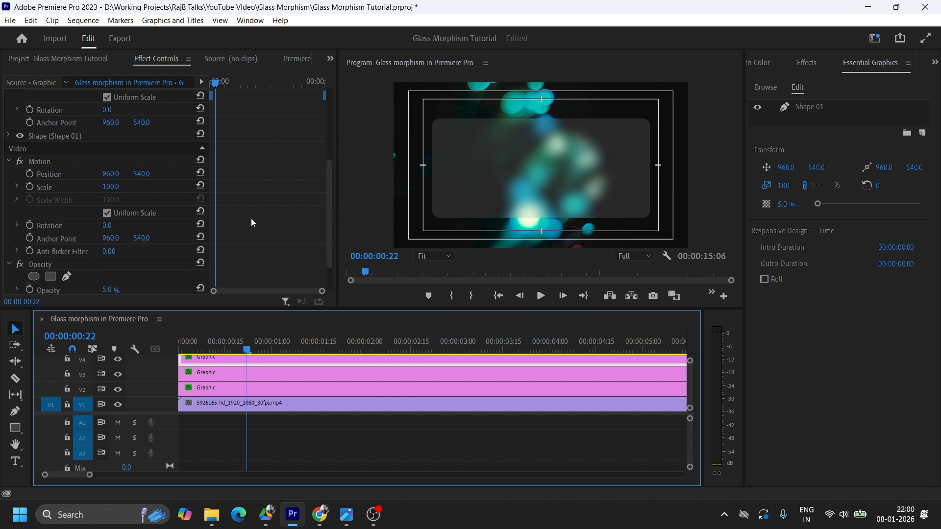
left_click_drag(123, 254, 129, 254)
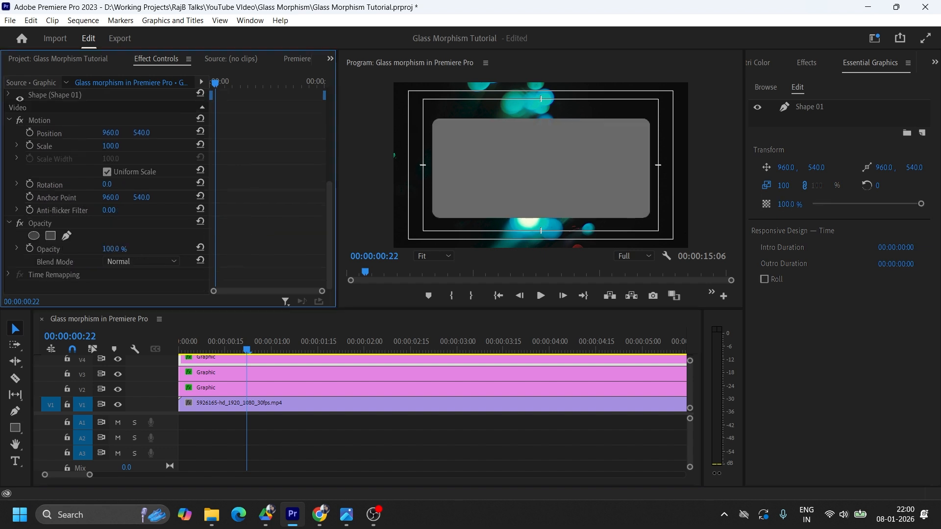
Turn off the fill of the V4 rounded rectangle and give it a stroke aligned to Center
left_click(531, 159)
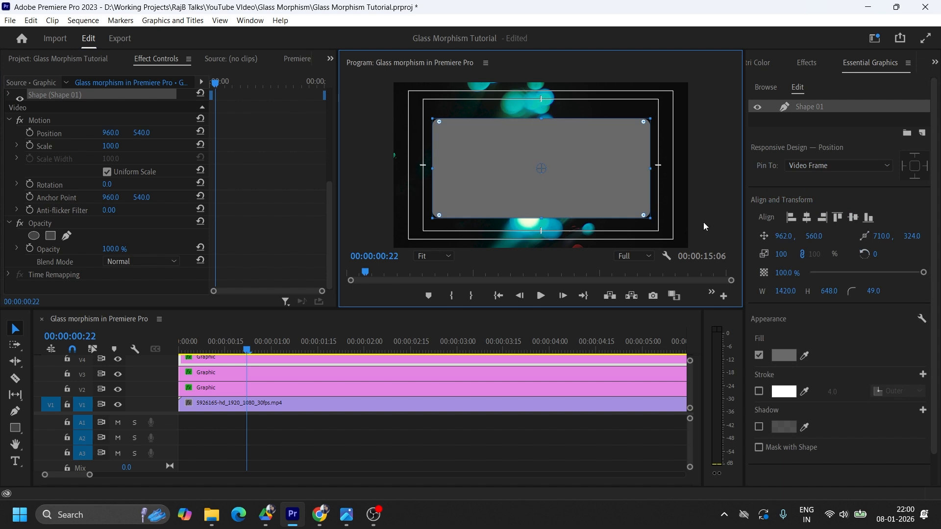
left_click(760, 357)
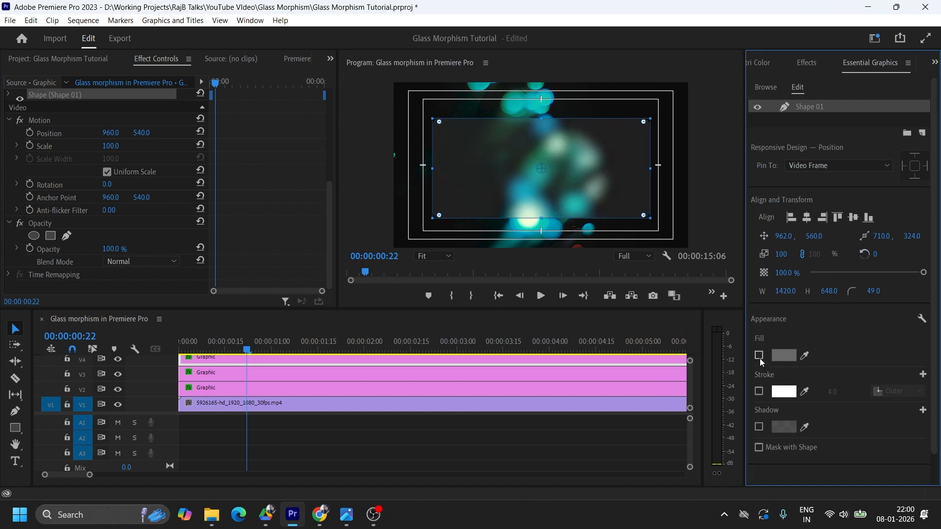
left_click(759, 393)
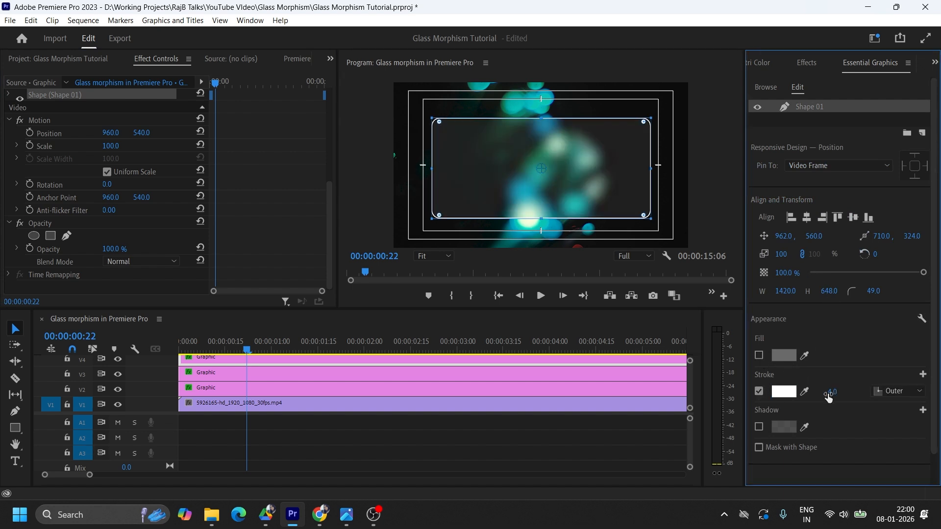
left_click(901, 391)
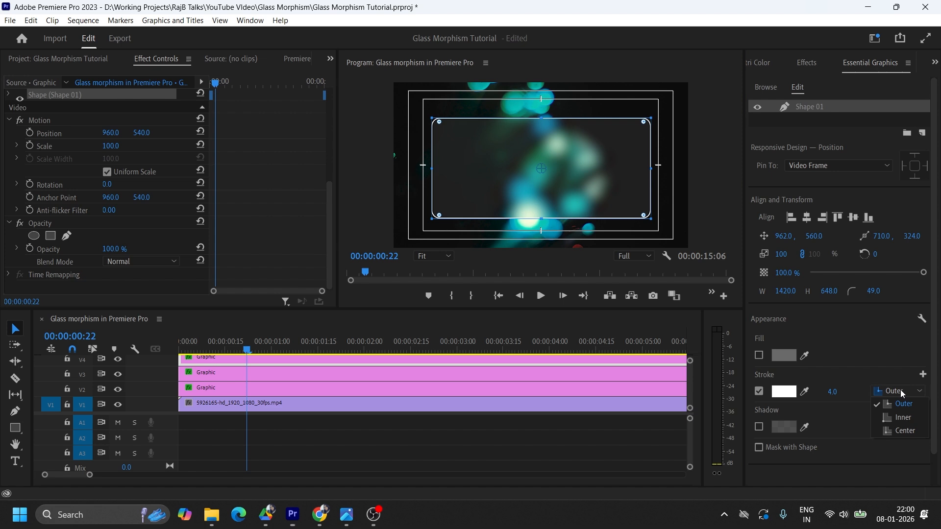
left_click(904, 431)
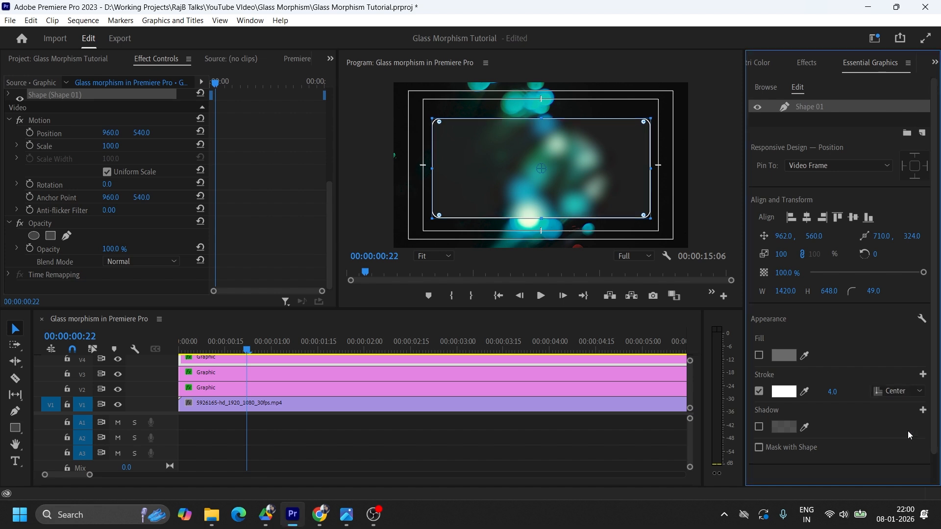
Set the V4 rectangle's stroke colour to light grey EFEFEF and its stroke width to 2
left_click(783, 391)
left_click_drag(325, 338, 319, 328)
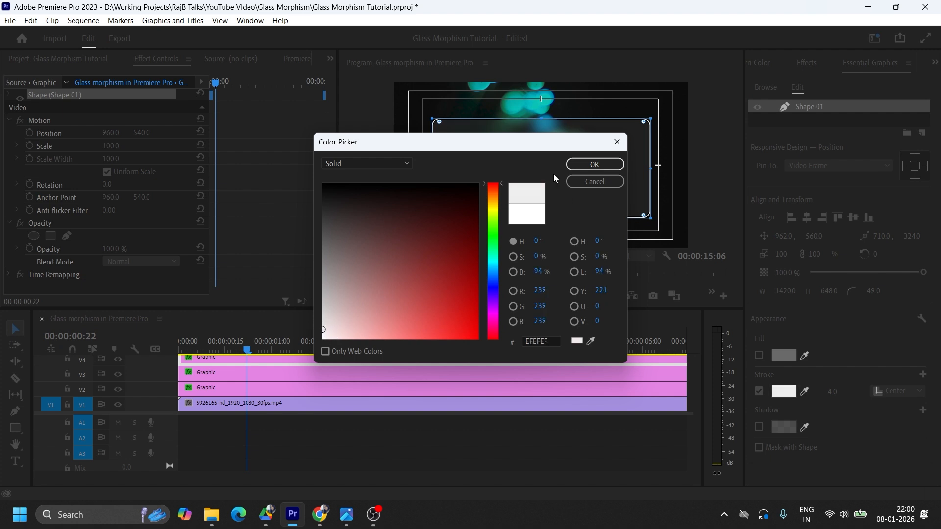
left_click(578, 165)
left_click(501, 108)
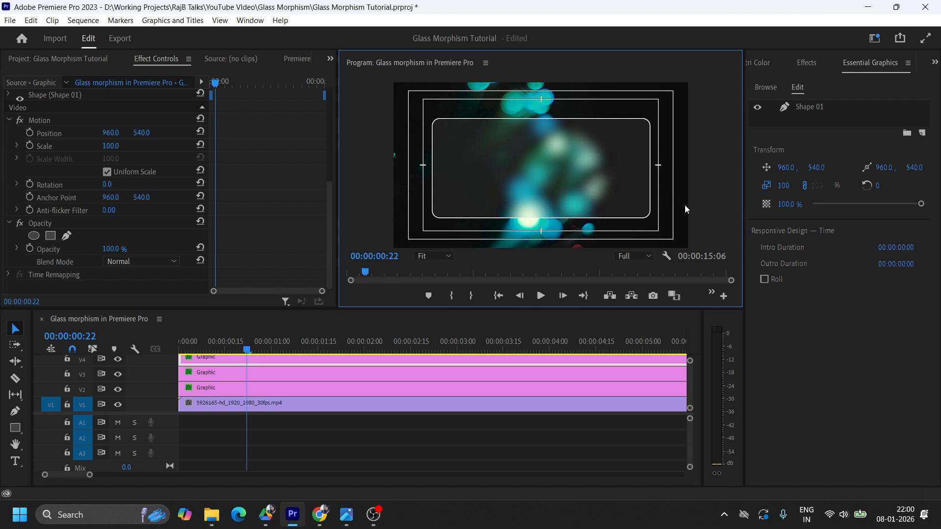
left_click(519, 163)
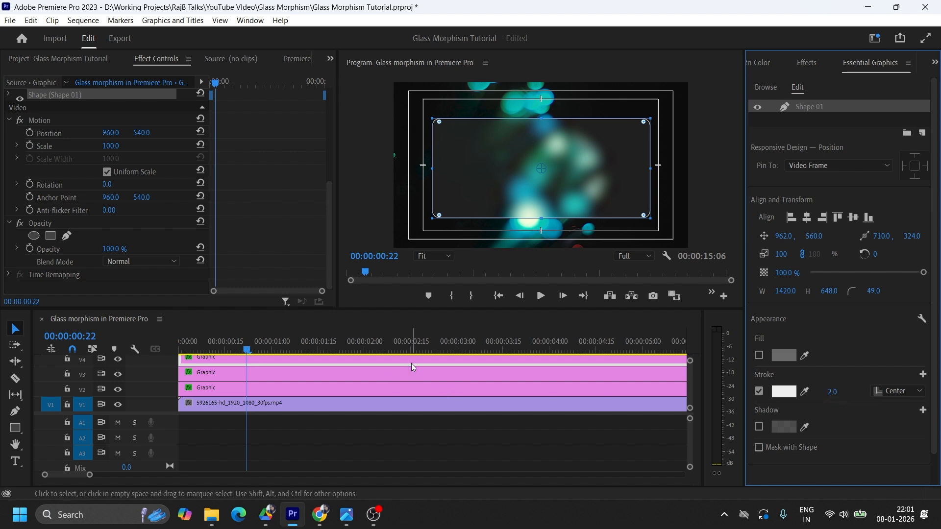
Enlarge the timeline area and preview the panel's scale animation from the start of the sequence
left_click_drag(501, 308, 499, 297)
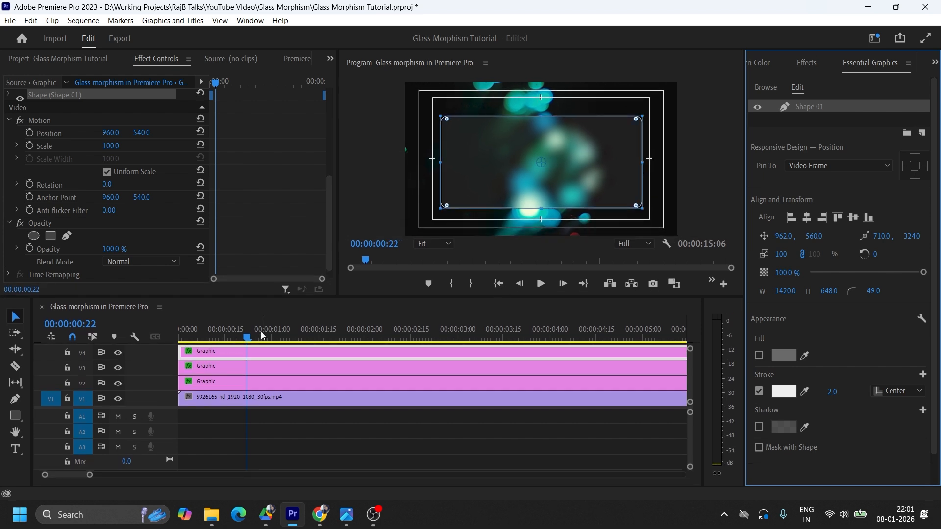
left_click_drag(249, 339, 179, 340)
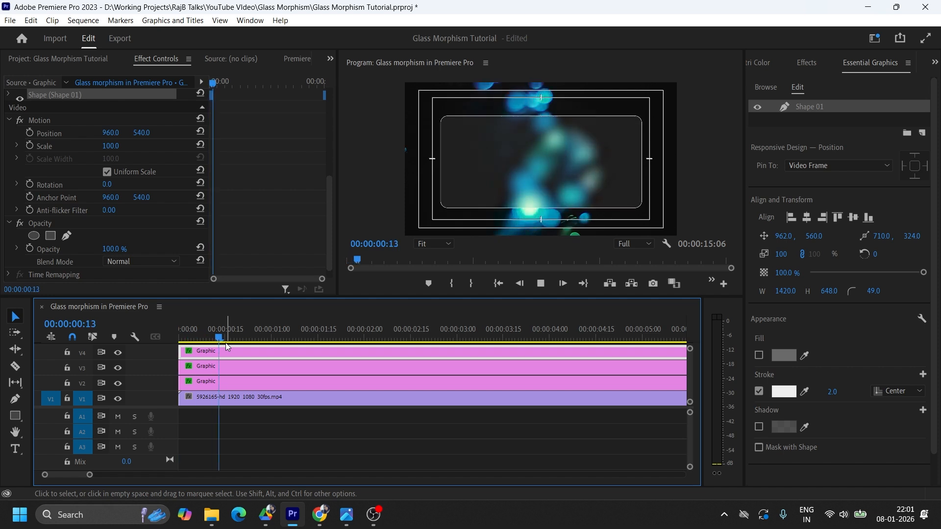
key("space")
key("Home")
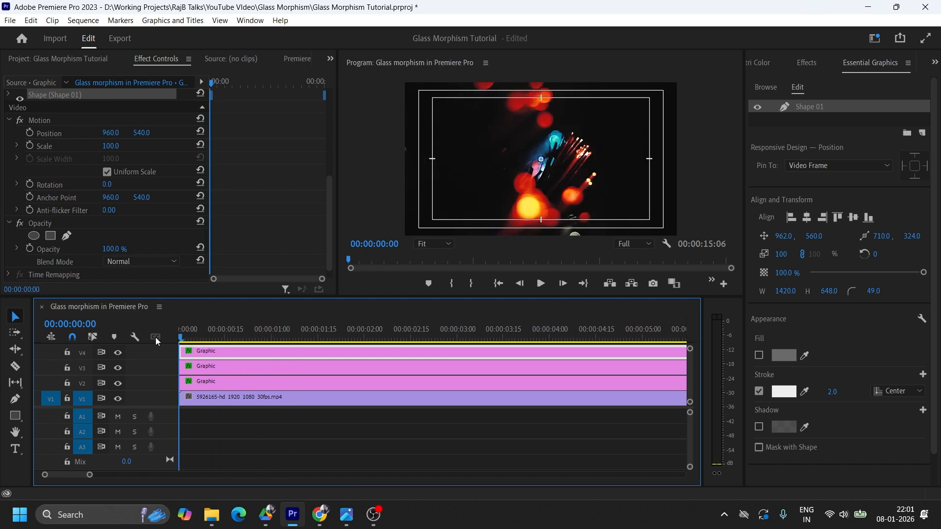
key("space")
key("space")
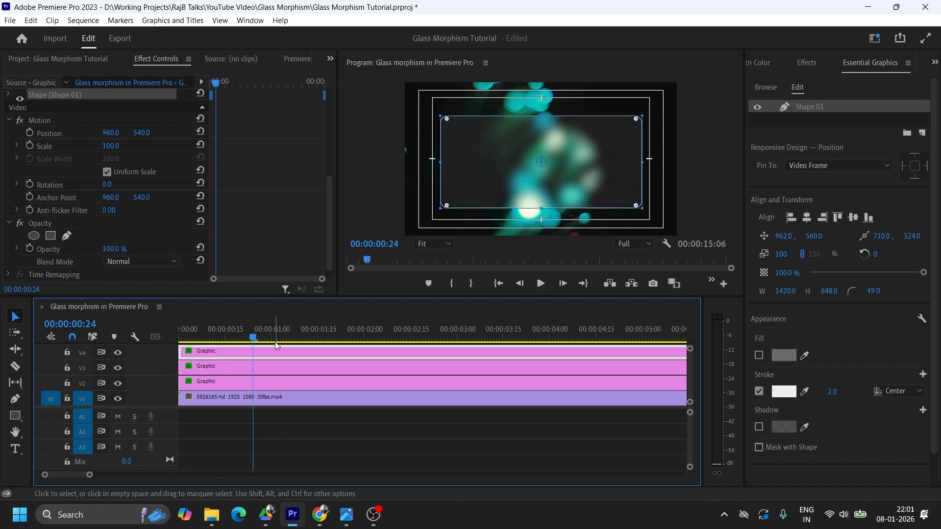
Apply the Noise video effect from Noise & Grain to the graphic clip on V3
left_click(287, 367)
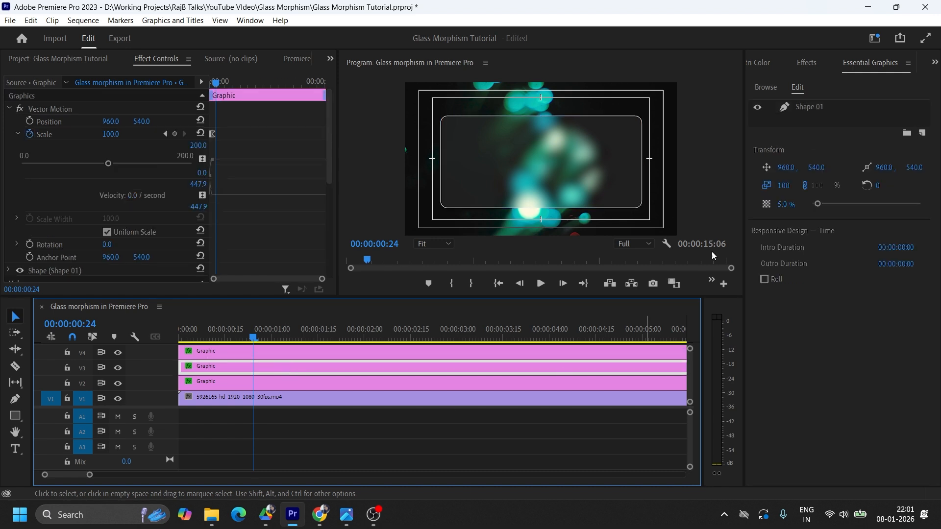
left_click(806, 66)
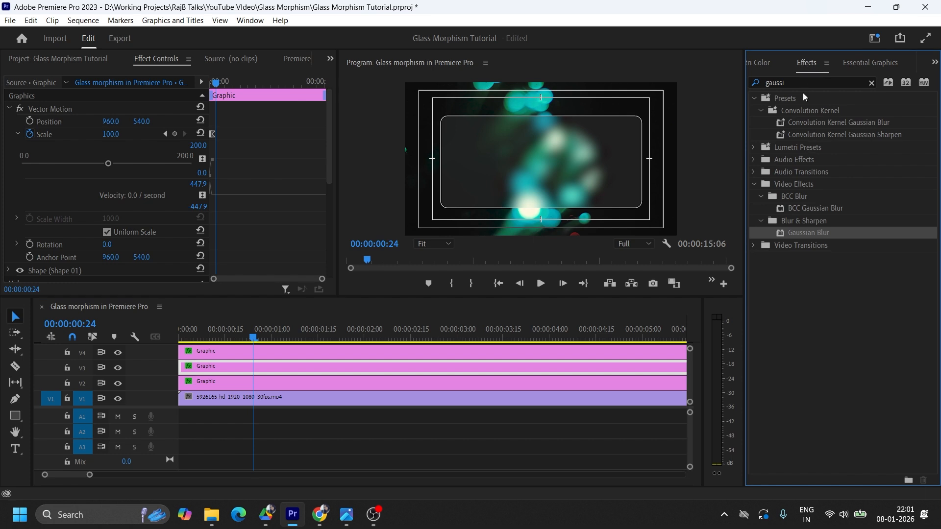
left_click(801, 84)
type("noise")
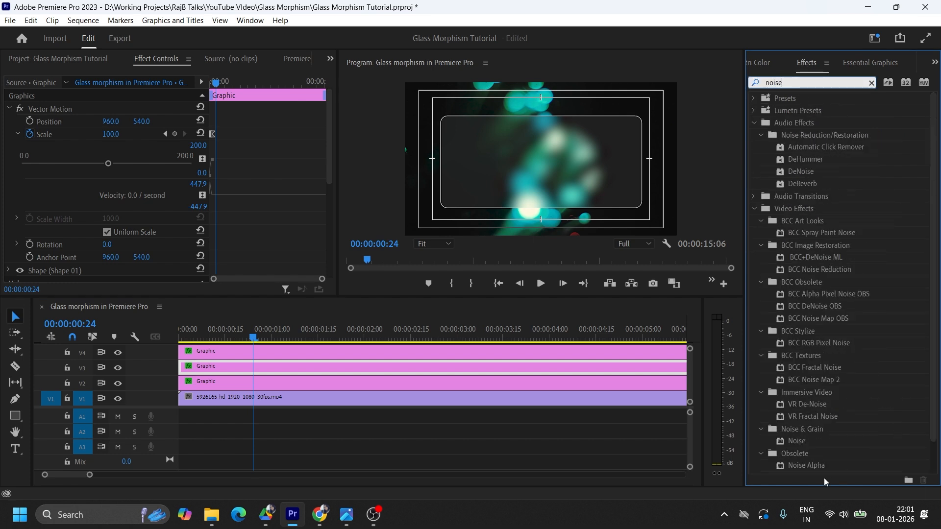
left_click(803, 446)
left_click_drag(756, 416, 585, 367)
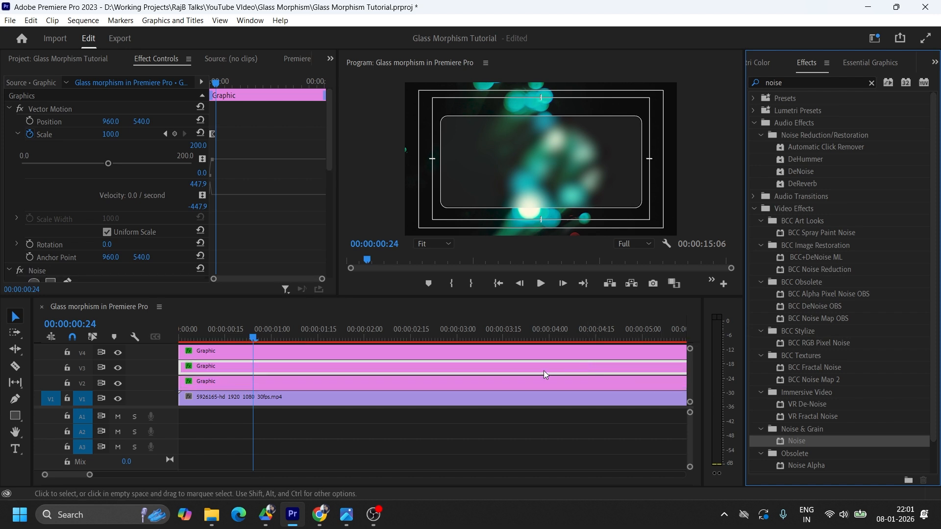
Set the Noise effect's amount on the V3 graphic clip to 10%
scroll(264, 237, "down", 5)
scroll(263, 237, "down", 3)
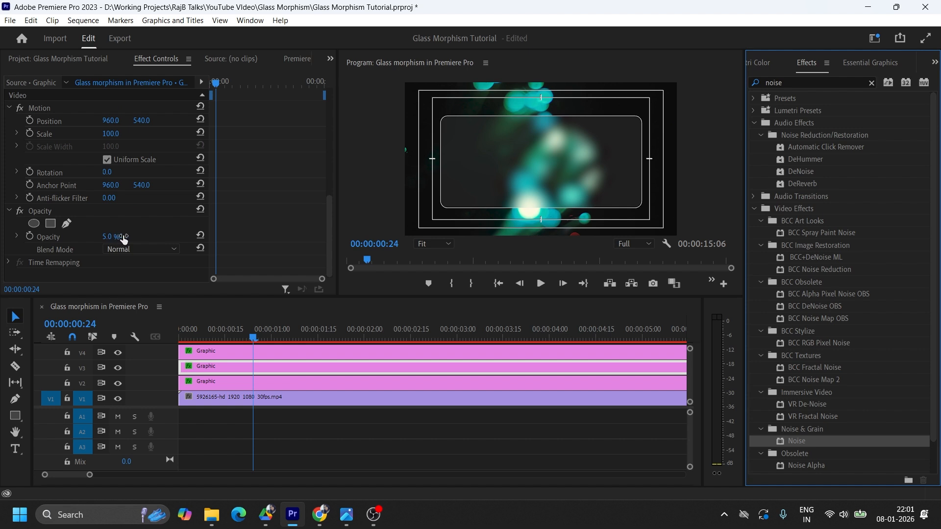
scroll(244, 249, "up", 6)
scroll(243, 249, "up", 1)
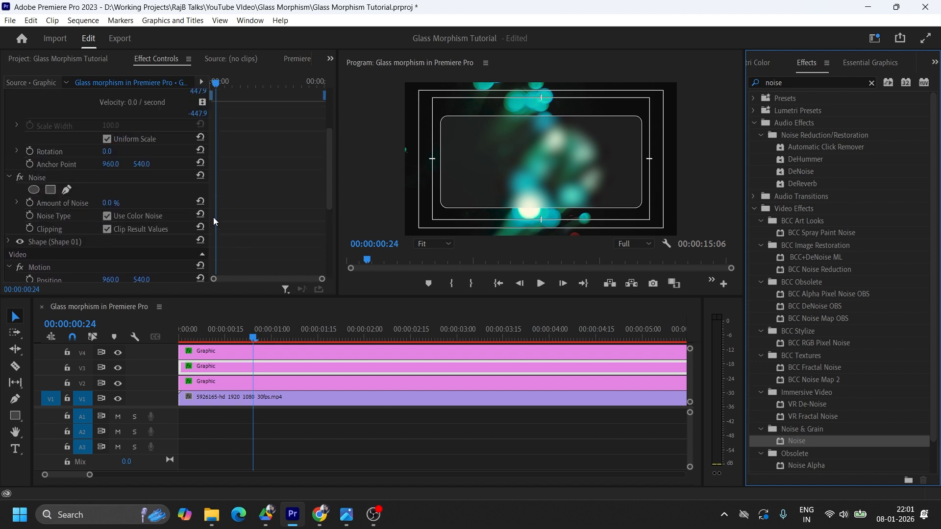
left_click(109, 202)
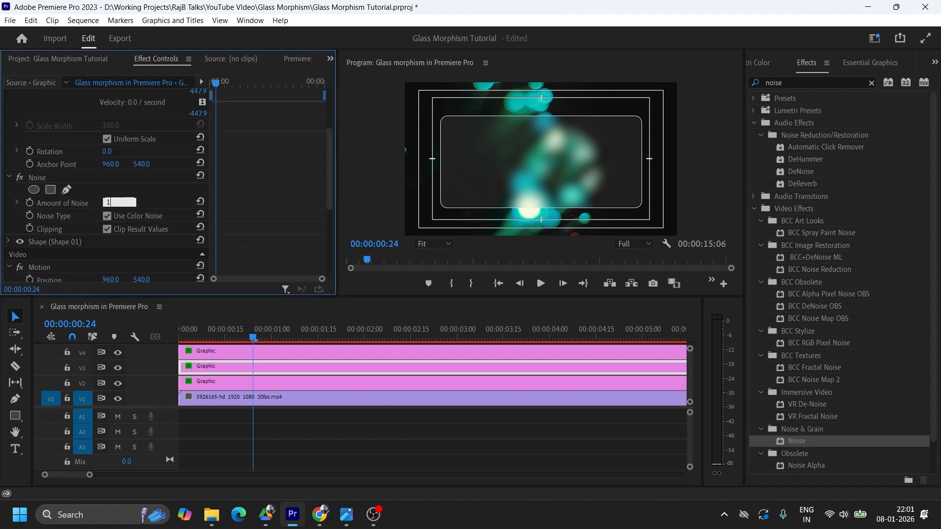
type("10")
key("Return")
Set the opacity of the graphic clip on V3 to 10%
left_click(434, 244)
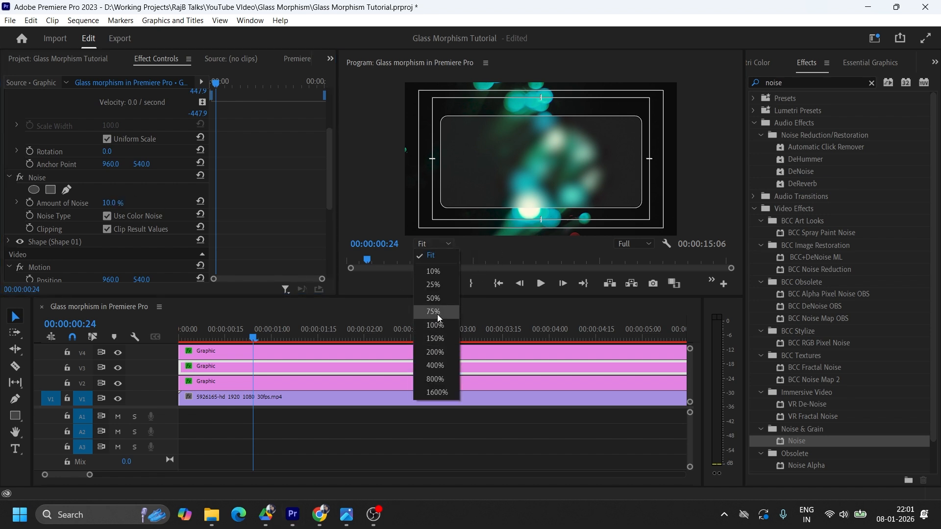
left_click(439, 319)
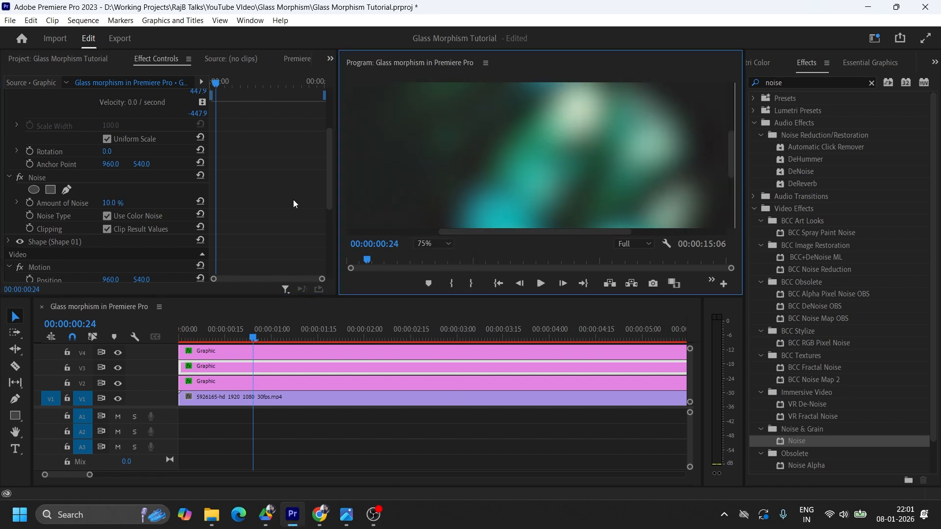
left_click(25, 185)
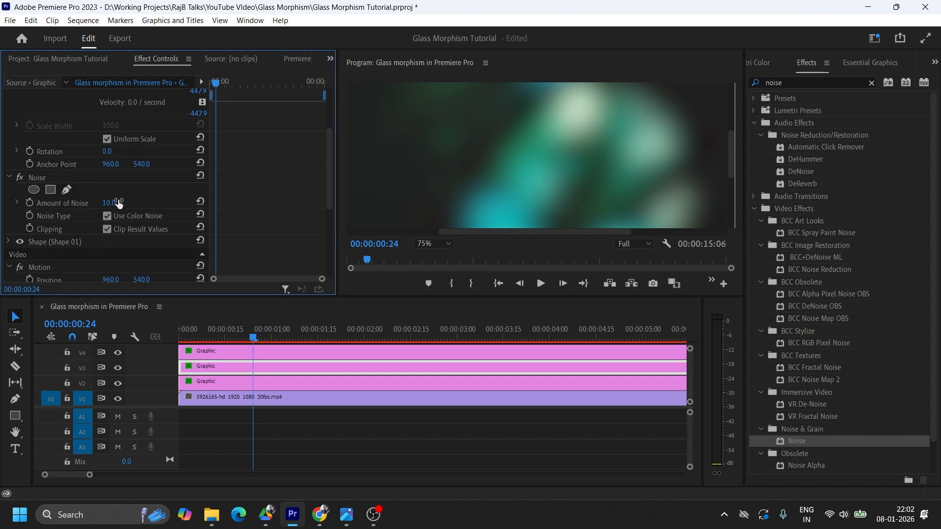
scroll(227, 227, "down", 6)
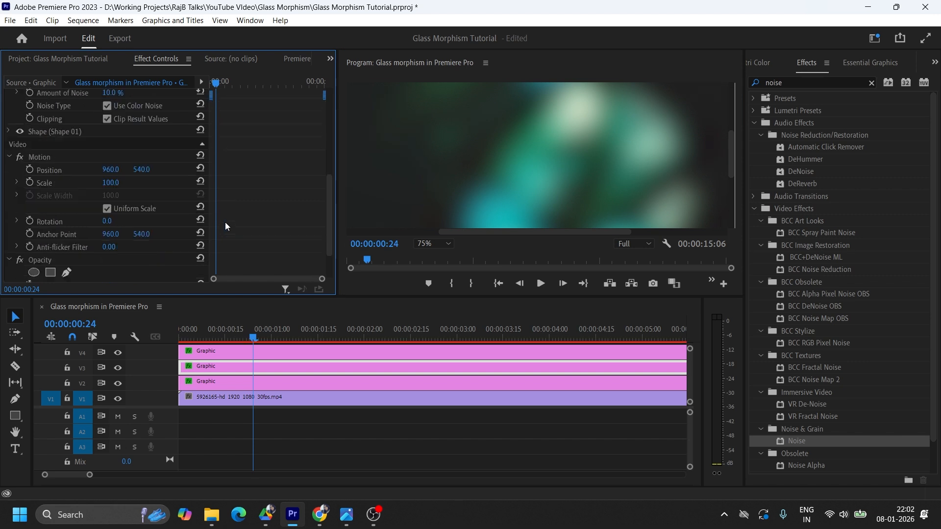
left_click(108, 235)
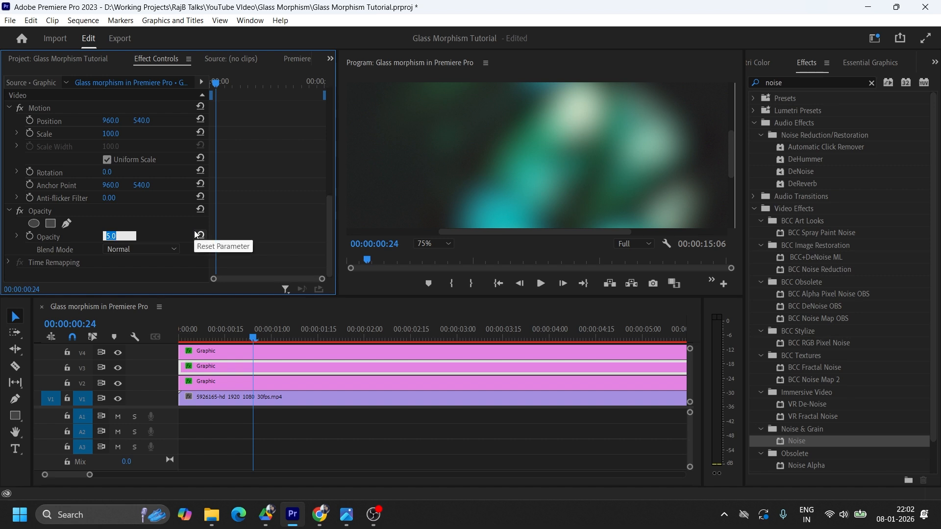
key("Return")
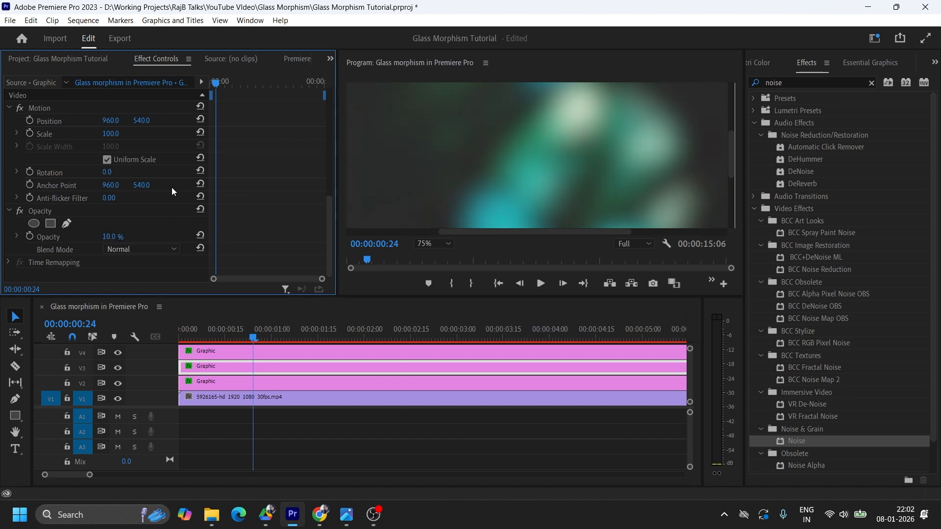
Switch the Noise effect off and on to compare the panel's grain, leaving it enabled and the preview zoom at Fit
scroll(250, 241, "up", 5)
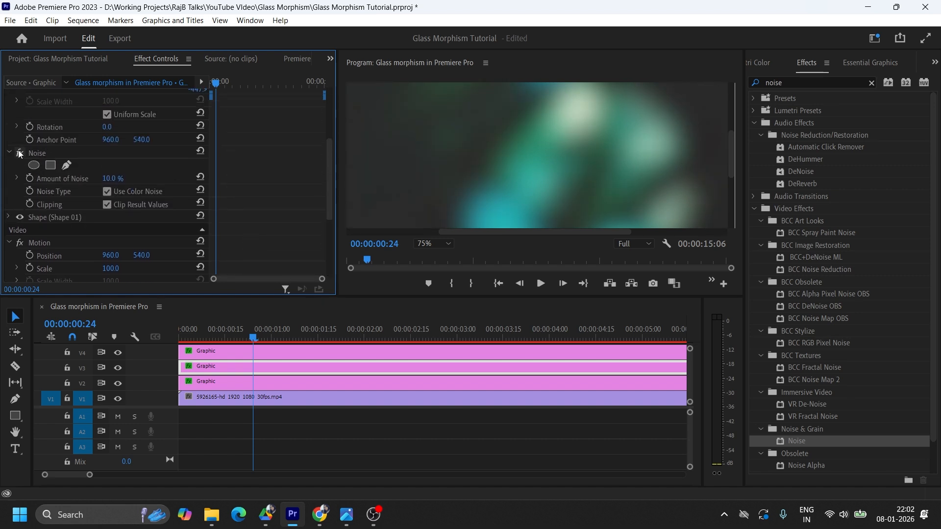
left_click(19, 154)
left_click(18, 154)
left_click(19, 154)
left_click(19, 154)
left_click(433, 243)
left_click(439, 255)
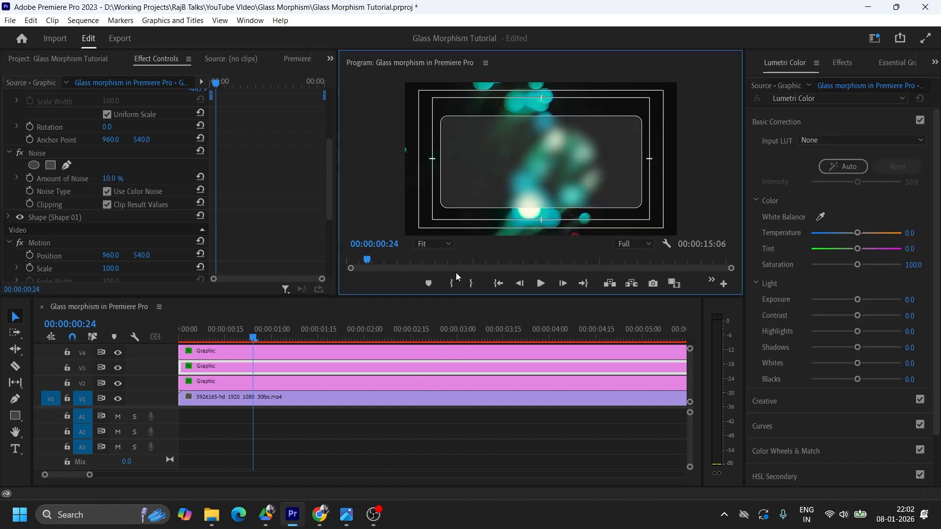
Add the title "Glass Morphism" near the panel's upper-left corner in the V4 graphic clip, styled in Neue Montreal Bold
left_click_drag(252, 337, 170, 342)
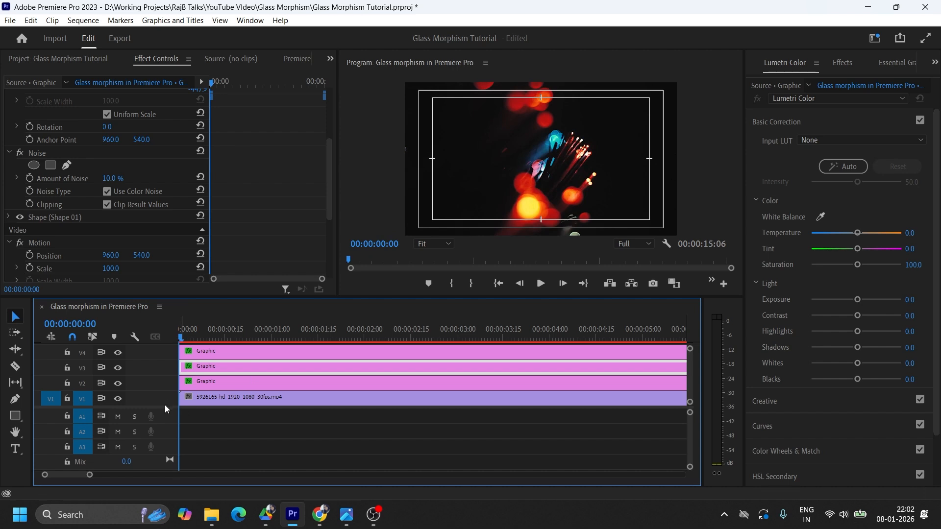
left_click_drag(165, 407, 164, 440)
left_click(15, 448)
left_click(255, 336)
left_click(274, 385)
left_click(454, 134)
type("Glass ")
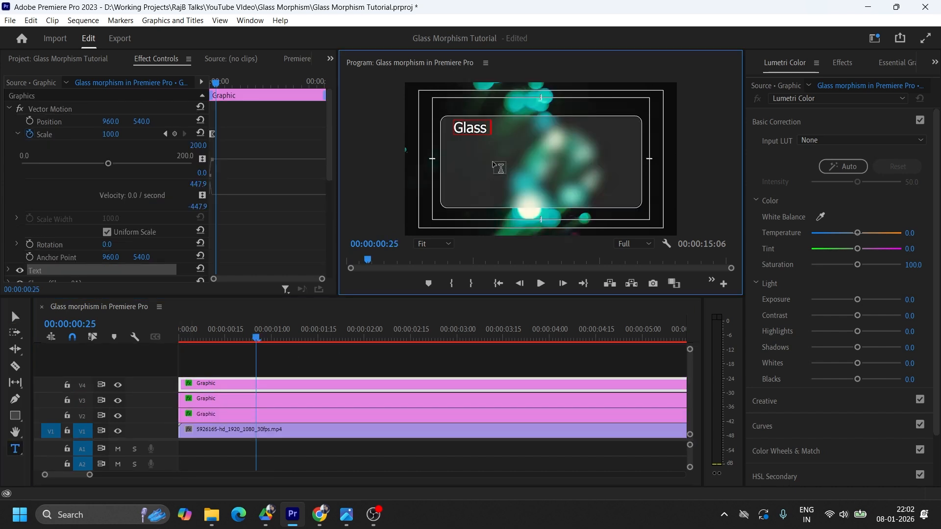
type("Morphism")
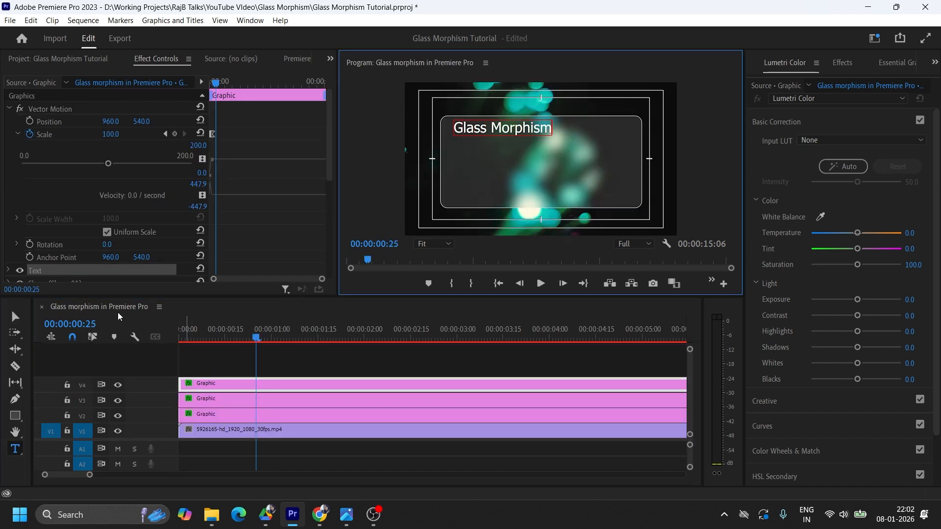
left_click(15, 316)
left_click(885, 63)
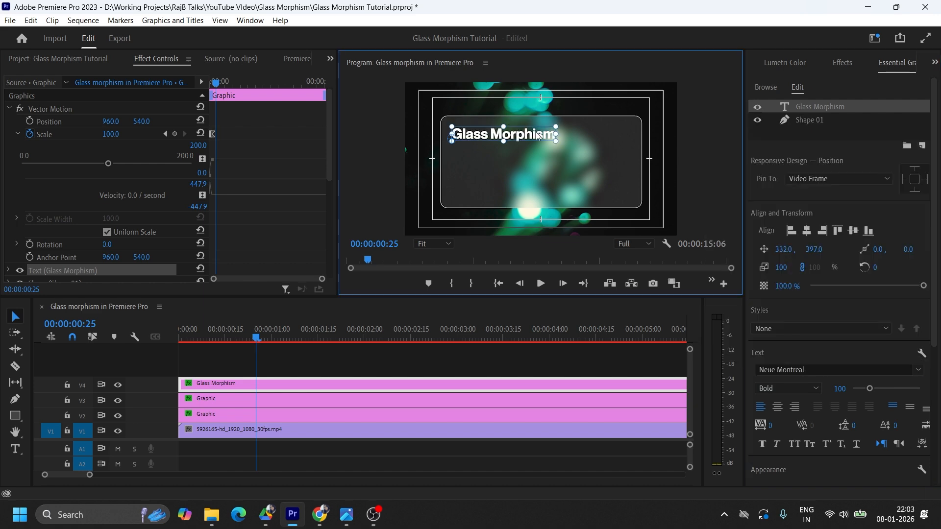
Add the subtitle "Create in Premiere Pro" below the title as a new text layer in the graphic clip on V5
left_click(216, 83)
left_click(378, 162)
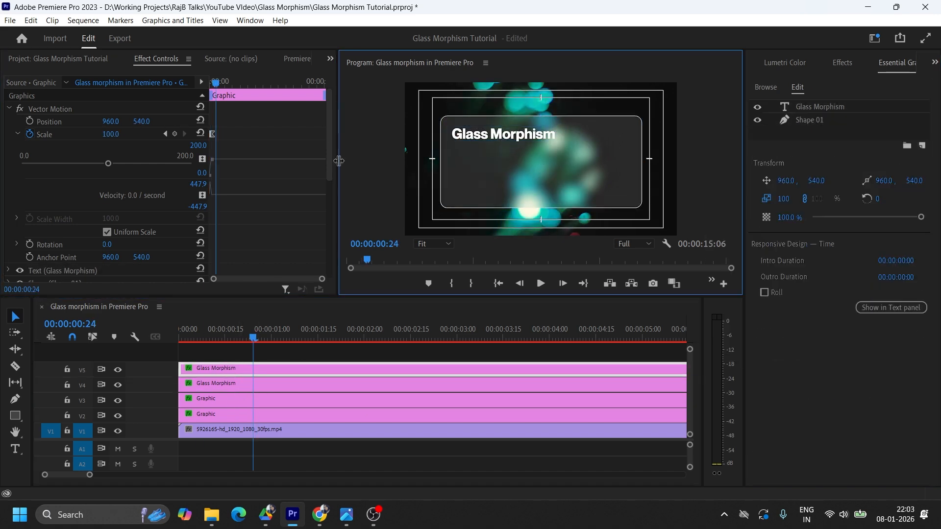
left_click(15, 449)
left_click(458, 152)
type("Create in Premiere Pro")
left_click(15, 316)
Set the subtitle's font style to Regular, scale it down and align it under the left edge of "Glass Morphism"
left_click(788, 401)
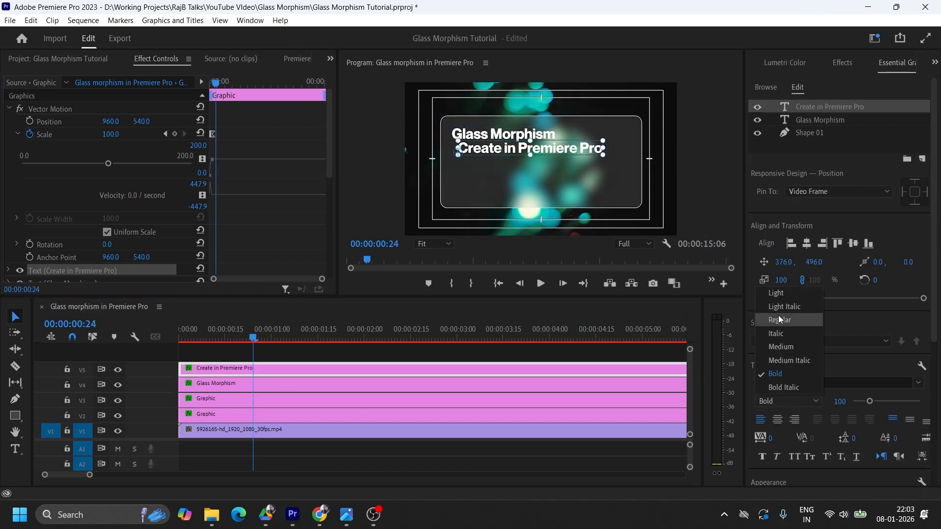
left_click(781, 319)
left_click_drag(595, 141, 548, 145)
left_click_drag(525, 151, 521, 151)
Start a description text layer in the panel's lower part with "Now-a-days glass morphism is on trend. You can"
left_click(15, 449)
left_click(459, 181)
type("Now-a-days")
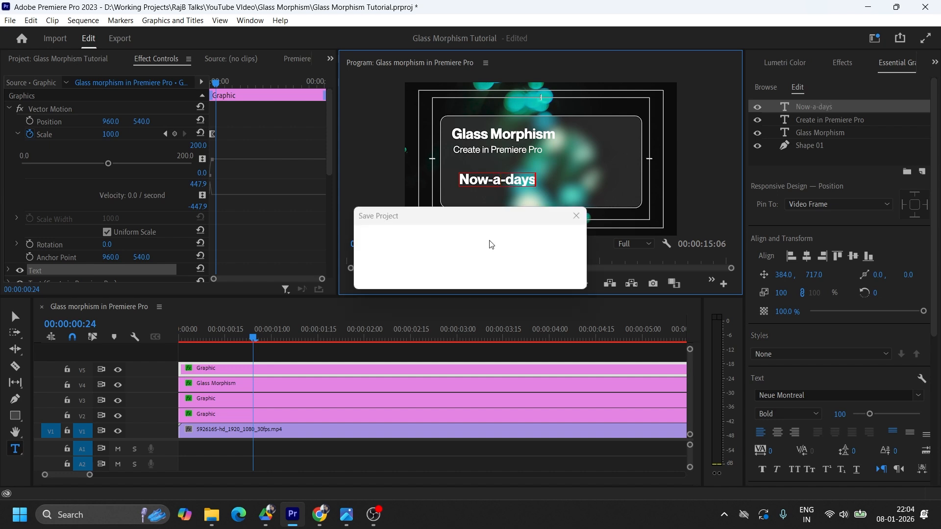
type(" glass morphism is on trend. You can ea")
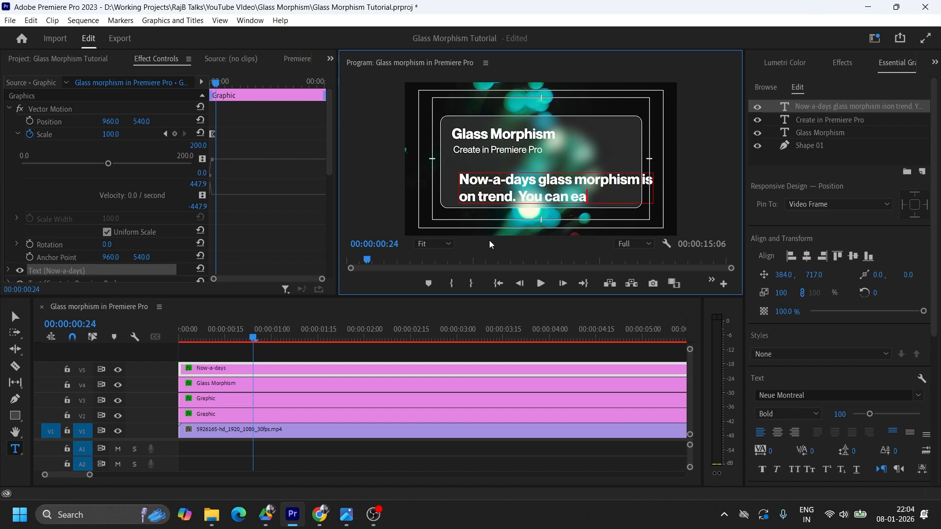
Complete the description with "easily make this using Premiere Pro. If you like the video please do like my videos and hit the subscribe butomn"
type("sily make this using Premiere Pro. If yo")
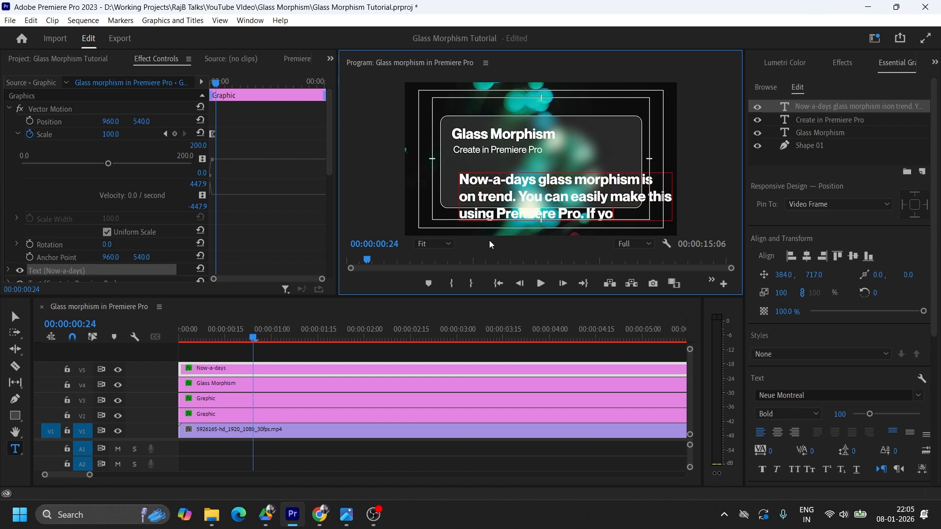
type("u like the video, please do like my videos and hit the subscribe butomn")
left_click(16, 317)
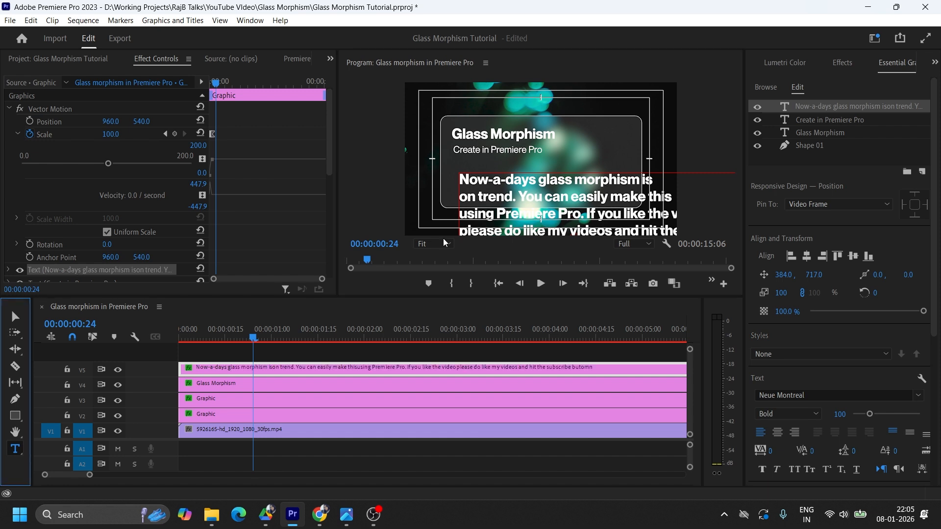
Scale the description text down to 46% and replace the line break before "on trend" with a space
left_click_drag(459, 238, 459, 209)
double_click(519, 196)
left_click(459, 190)
key("BackSpace")
key("space")
Wrap the description after "easily" and "please", and style it Regular at 50% scale with -18 leading, aligned with the subtitle
left_click(618, 183)
key("Return")
left_click(629, 198)
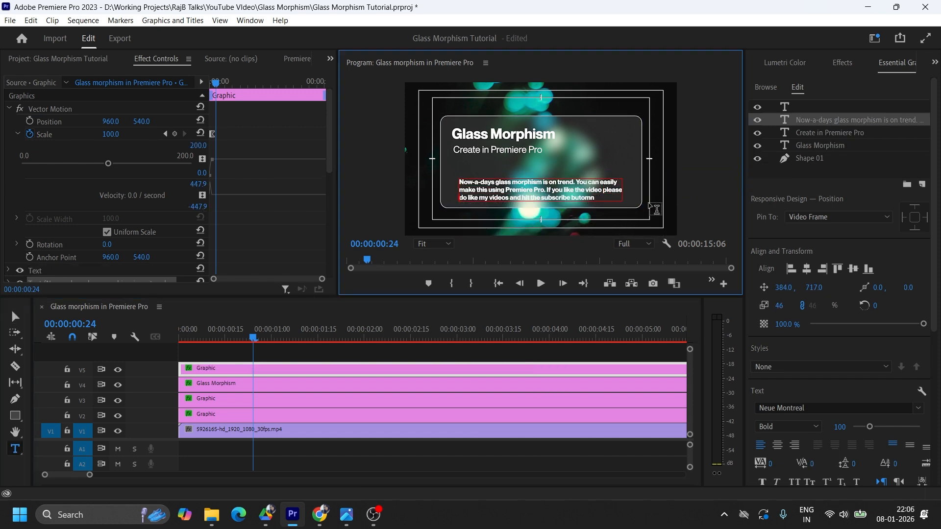
key("Escape")
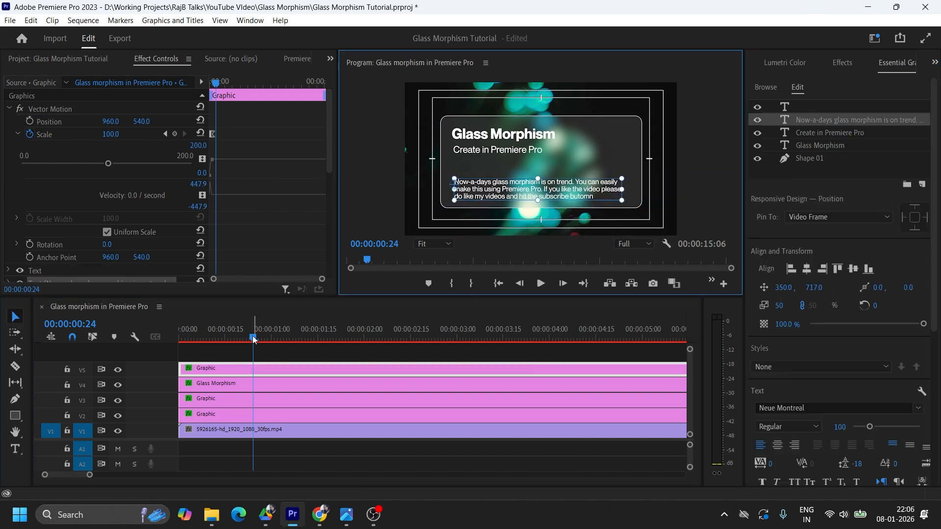